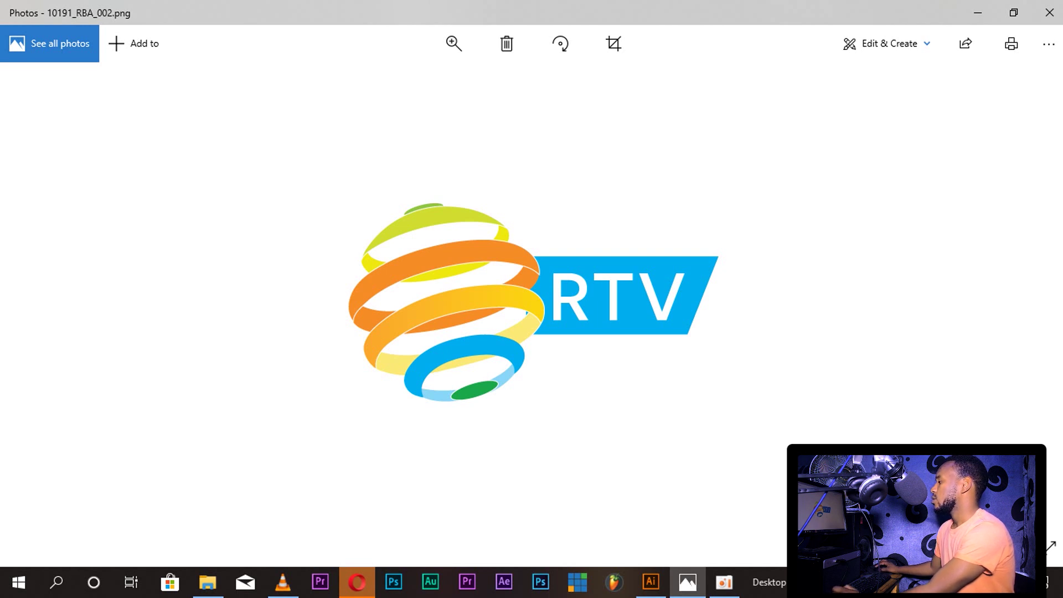
Step: Open the logo image 10191_RBA_002.png in Adobe Illustrator CC 2018 from the photo viewer
{"action": "key", "text": "alt+Tab"}
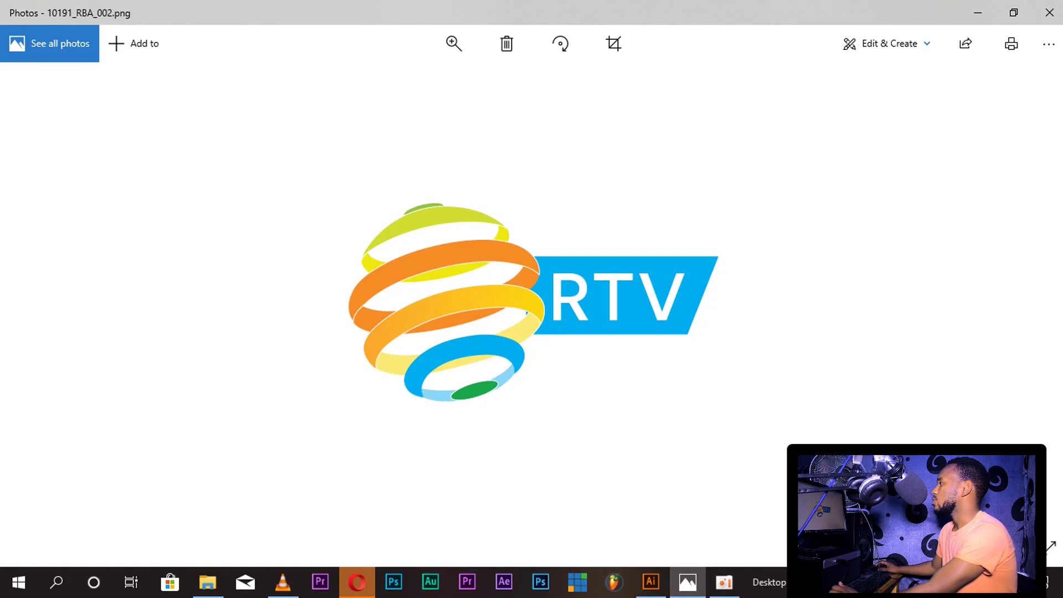
{"action": "right_click", "coordinate": [523, 239]}
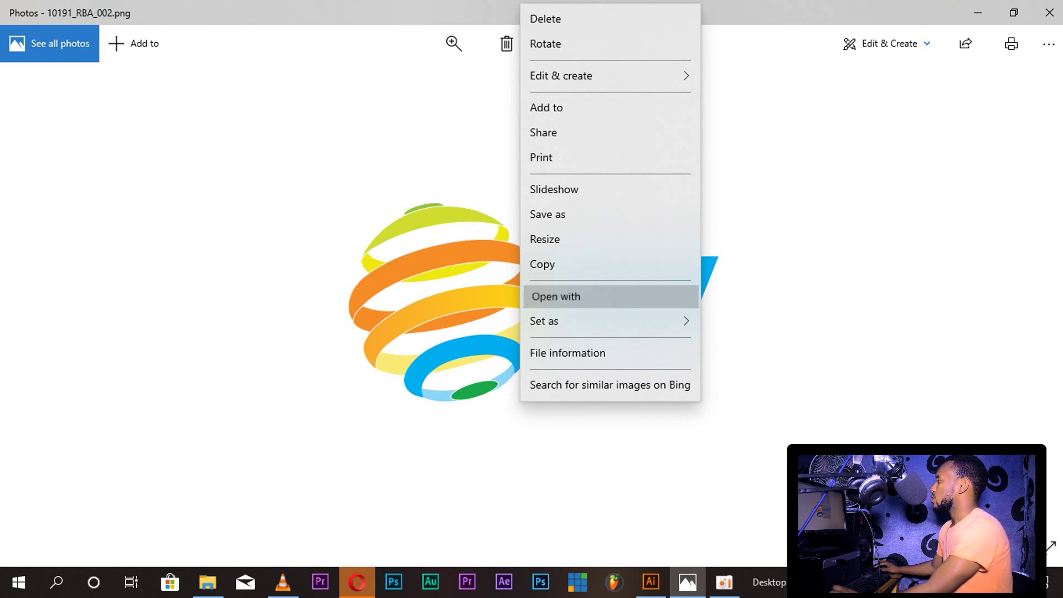
{"action": "left_click", "coordinate": [554, 296]}
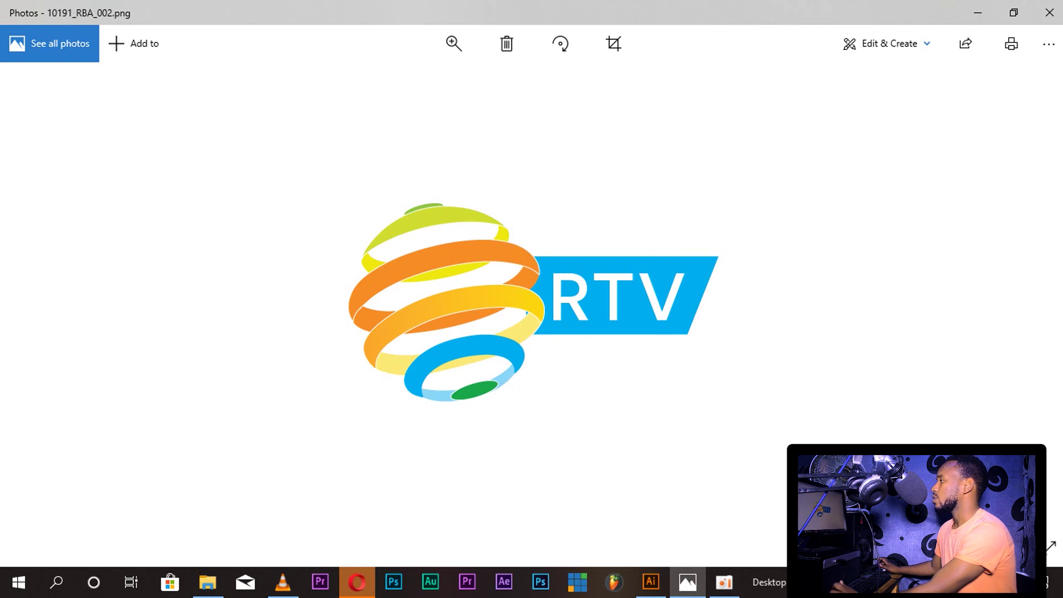
{"action": "left_click", "coordinate": [129, 259]}
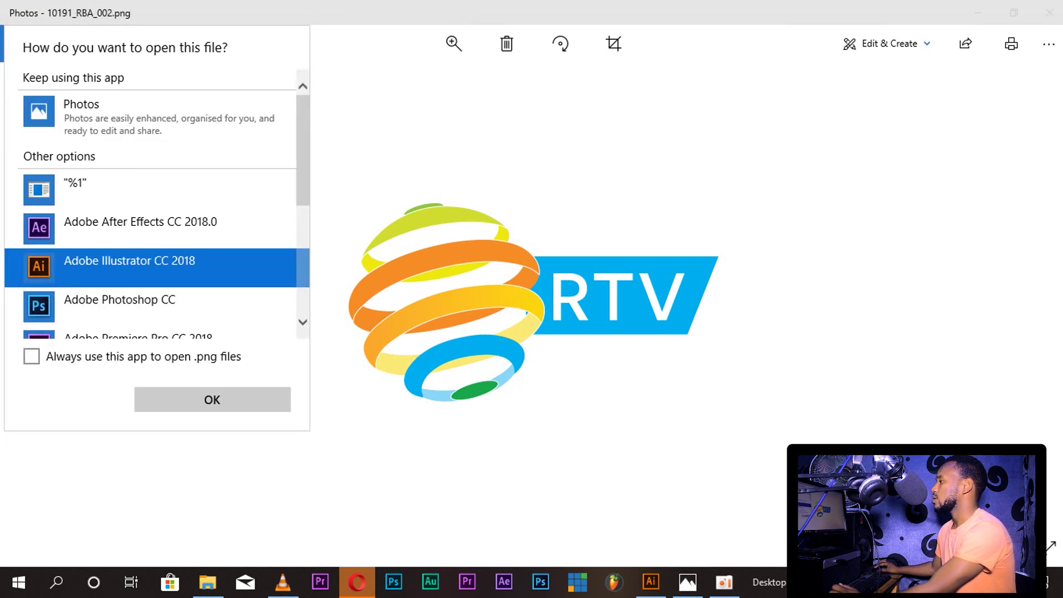
{"action": "left_click", "coordinate": [212, 399]}
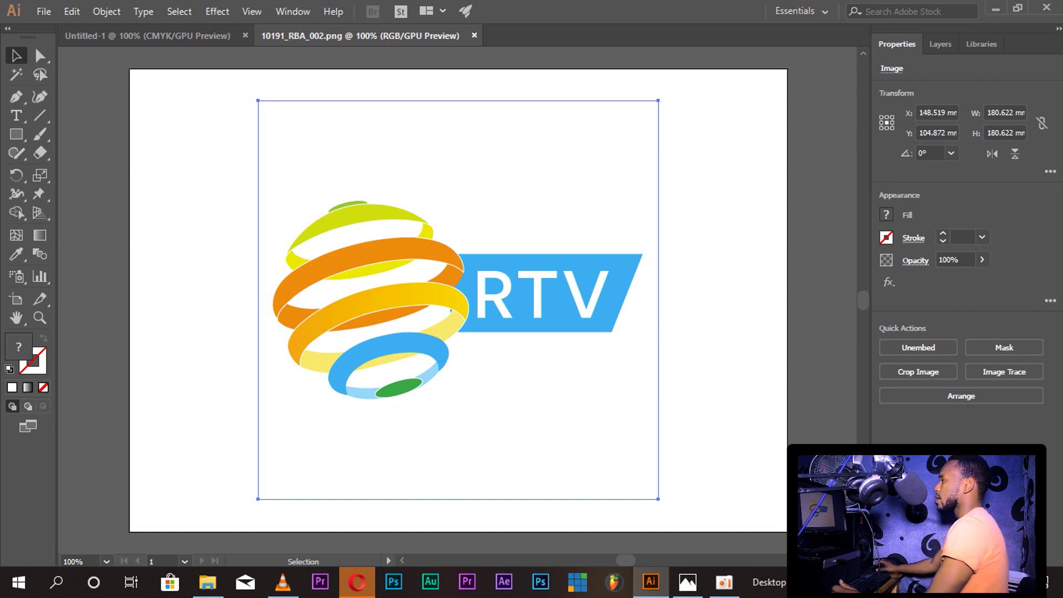
Step: Move the logo image into the Untitled-1 document and scale it to about 139 by 153 mm over the artboard's right edge
{"action": "left_click_drag", "start_coordinate": [423, 299], "coordinate": [775, 415]}
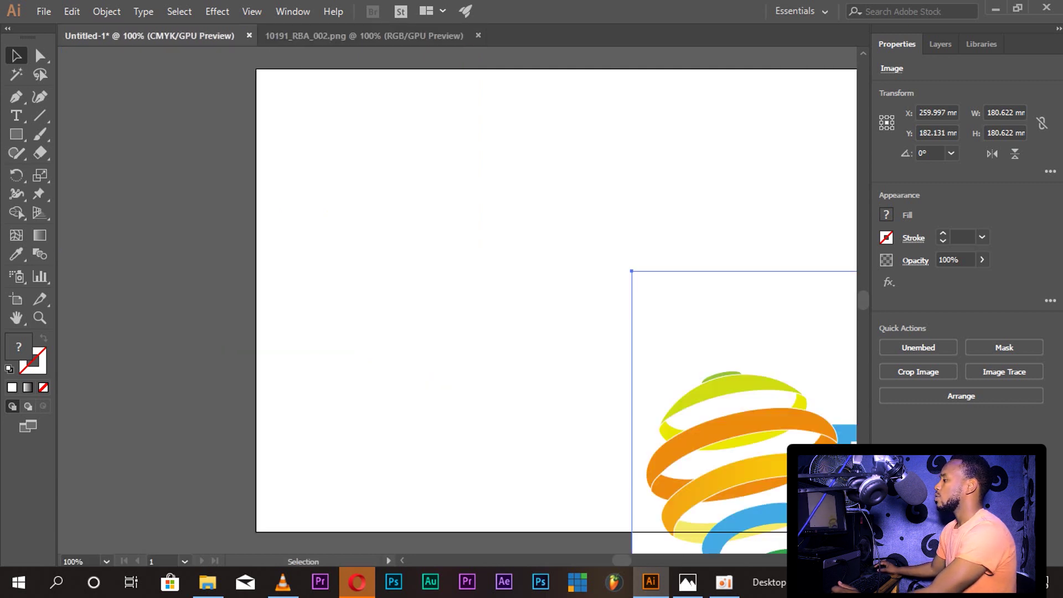
{"action": "scroll", "coordinate": [456, 310], "scroll_direction": "right", "scroll_amount": 5}
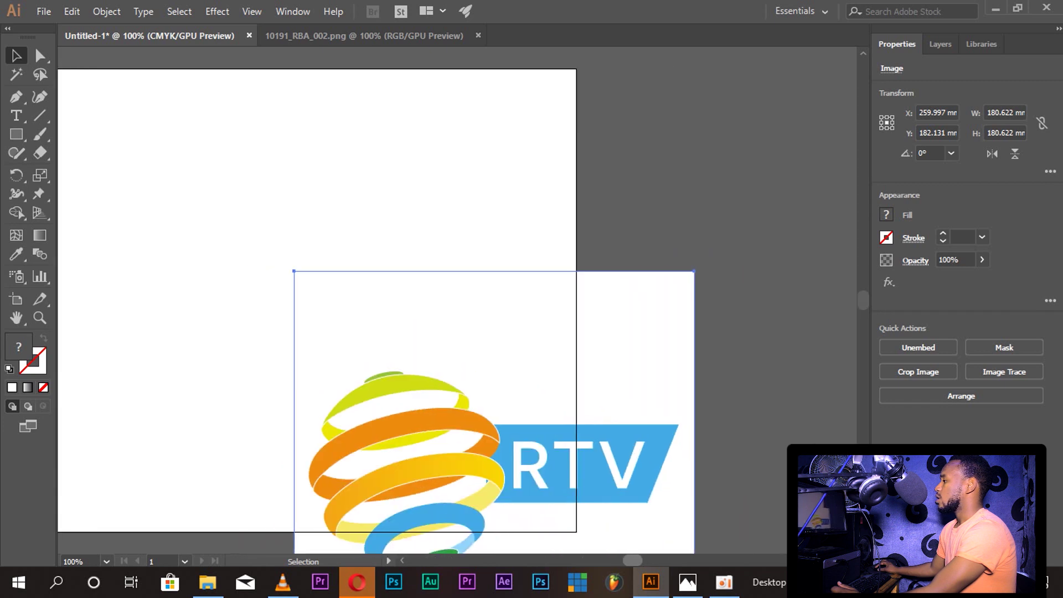
{"action": "left_click_drag", "start_coordinate": [487, 271], "coordinate": [580, 331]}
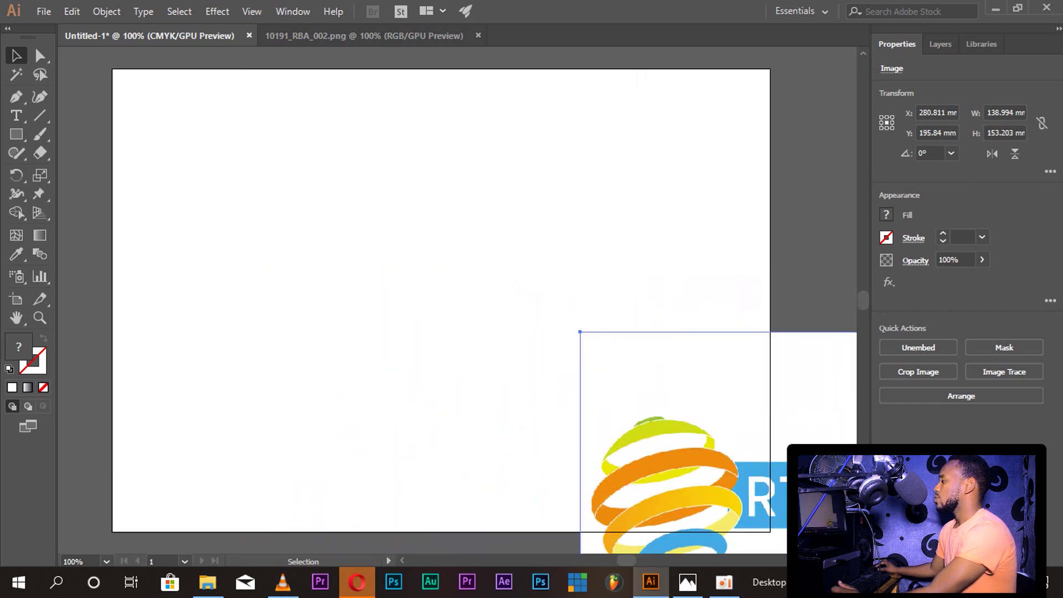
{"action": "left_click_drag", "start_coordinate": [696, 451], "coordinate": [714, 350]}
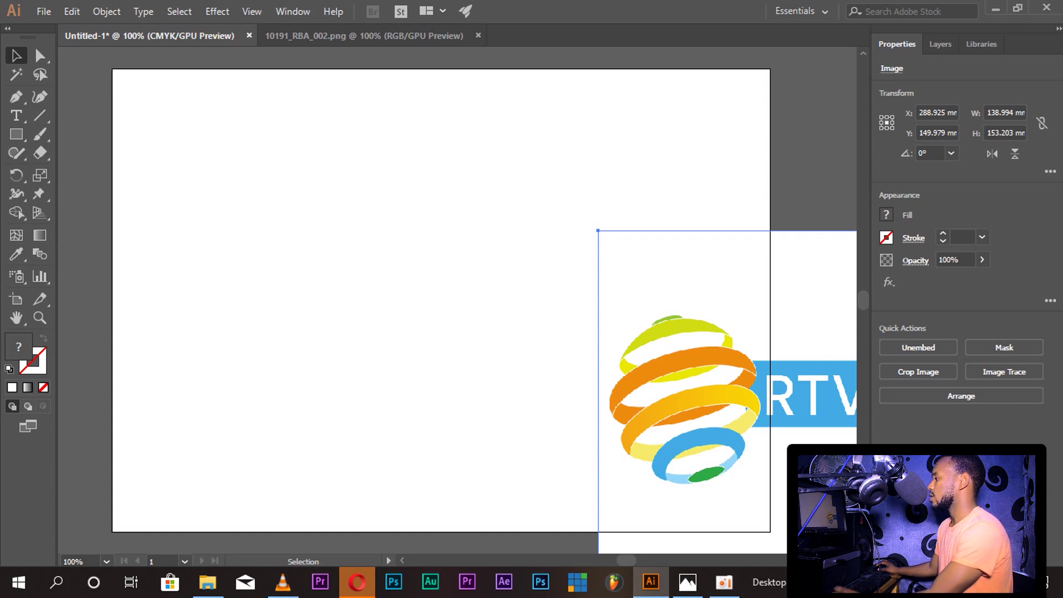
Step: Draw a thin horizontal rectangle about 103 by 5.3 mm in the upper-left area of the artboard
{"action": "left_click", "coordinate": [16, 134]}
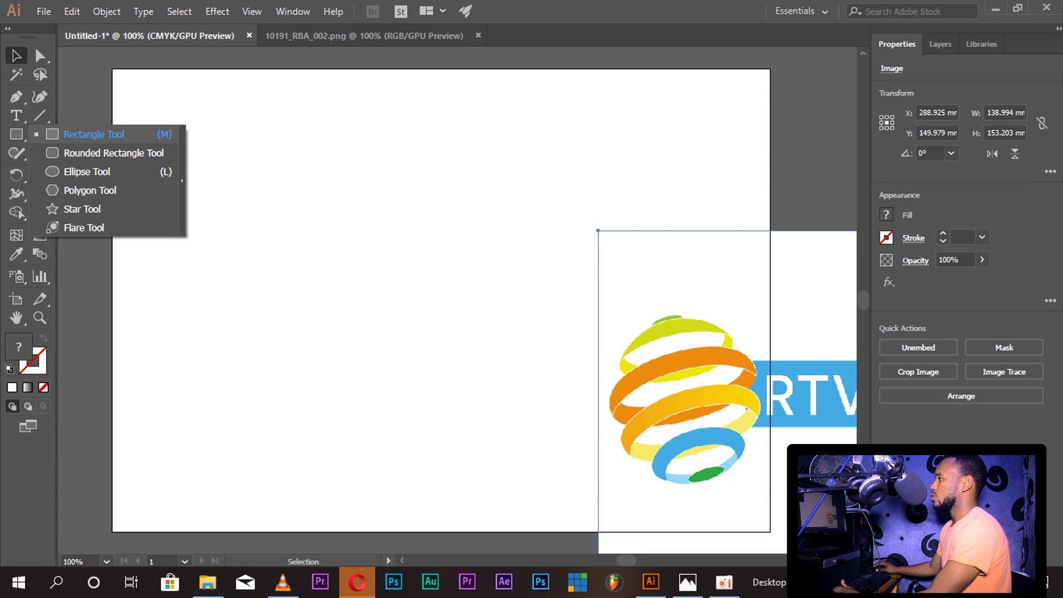
{"action": "left_click", "coordinate": [94, 134]}
{"action": "left_click_drag", "start_coordinate": [199, 205], "coordinate": [428, 216]}
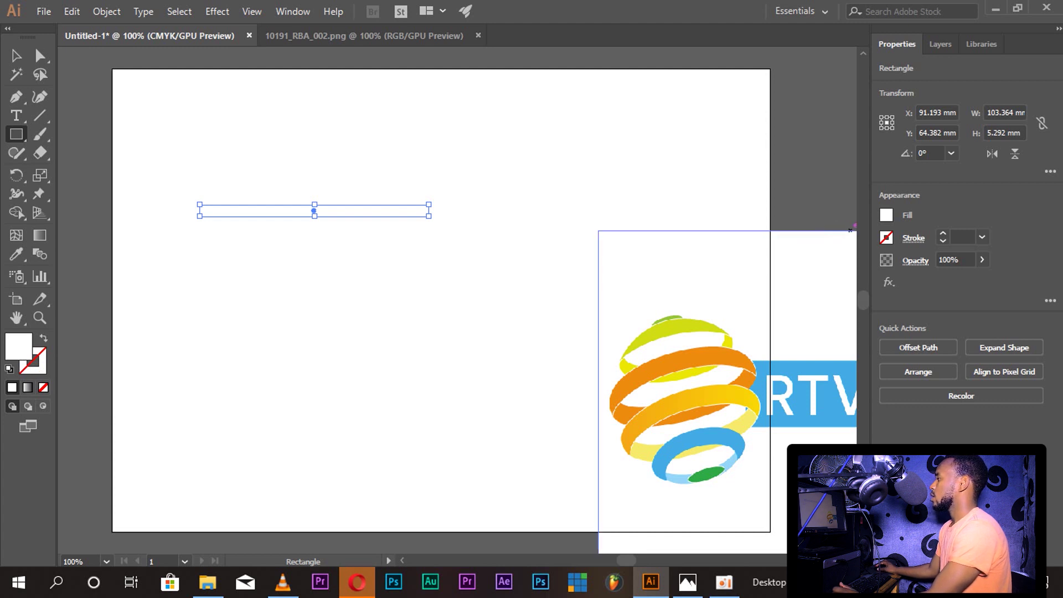
{"action": "left_click", "coordinate": [886, 215]}
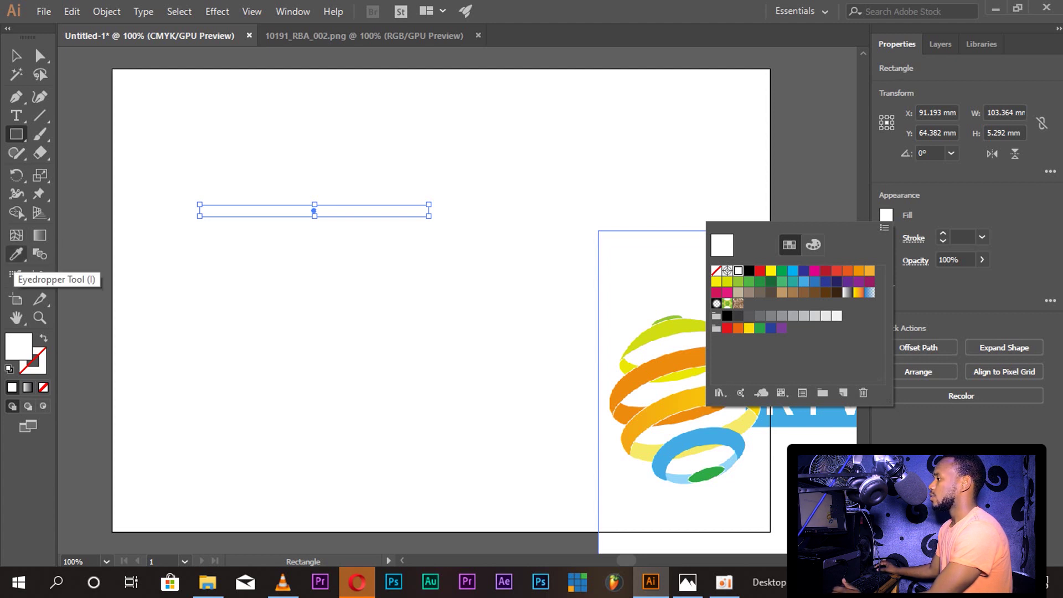
{"action": "key", "text": "Escape"}
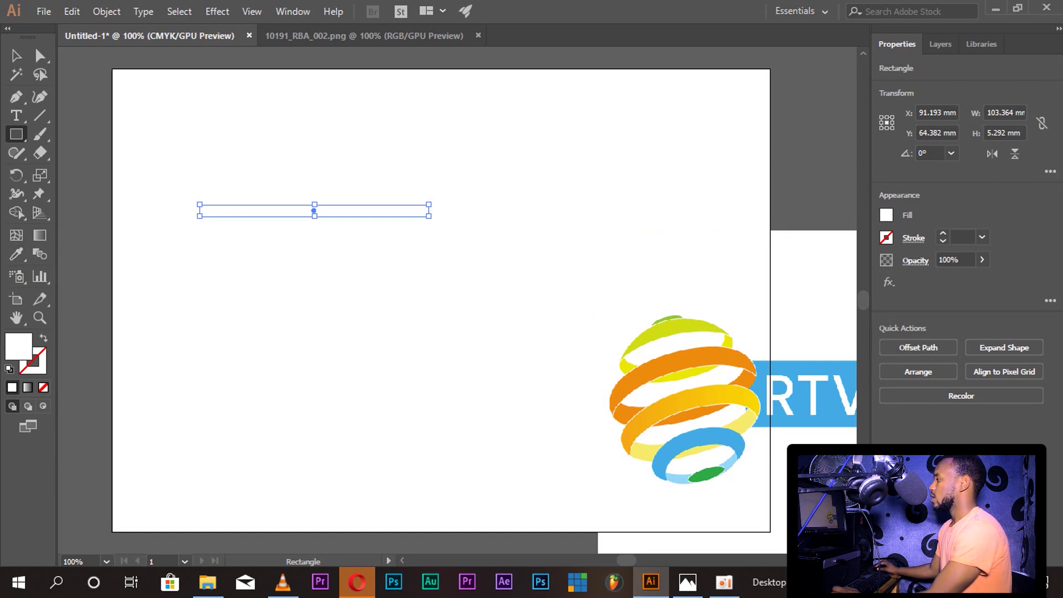
{"action": "left_click", "coordinate": [453, 203]}
{"action": "left_click", "coordinate": [567, 316]}
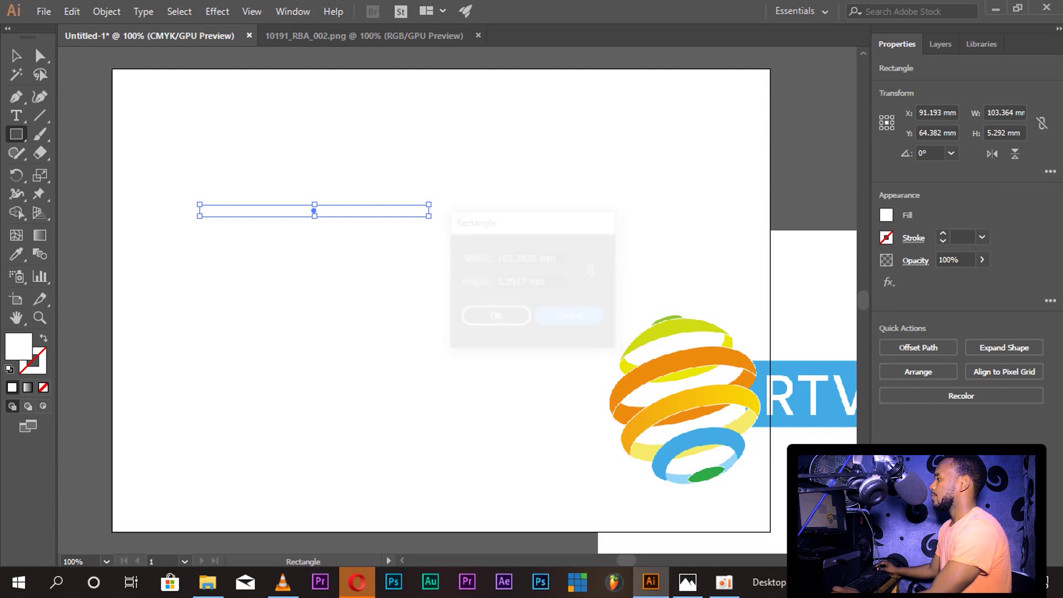
{"action": "left_click", "coordinate": [454, 203]}
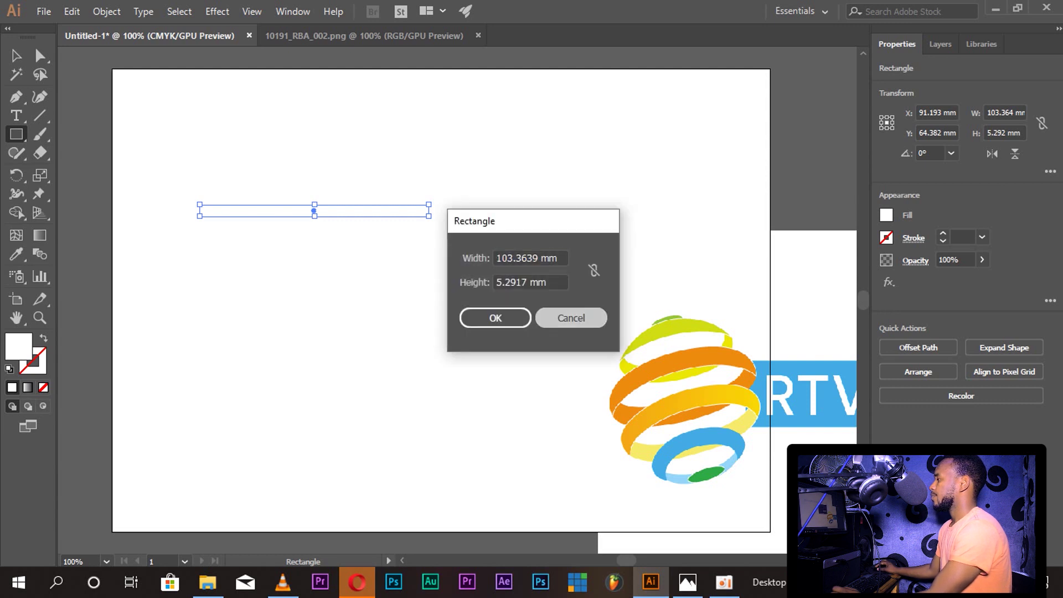
{"action": "left_click", "coordinate": [568, 316]}
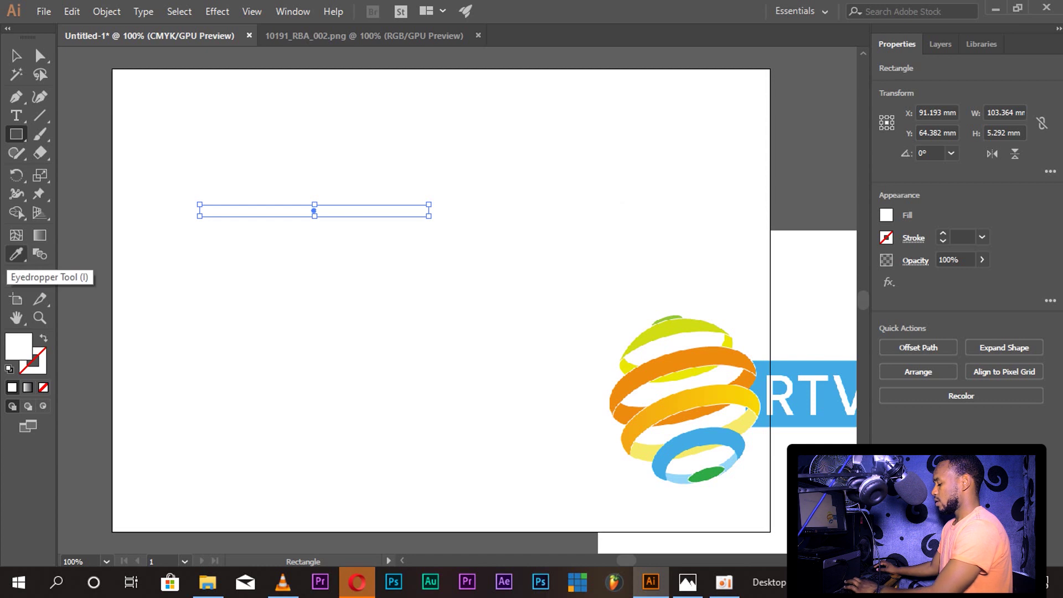
Step: Fill the rectangle with the green sampled from the logo globe's top cap using the Eyedropper
{"action": "left_click", "coordinate": [16, 254]}
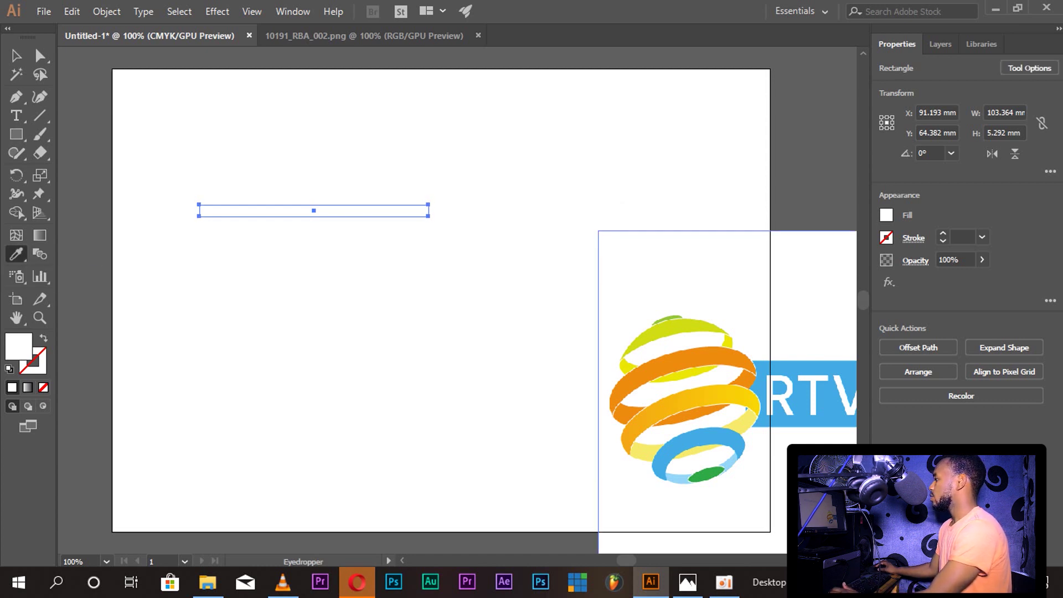
{"action": "left_click", "coordinate": [667, 320]}
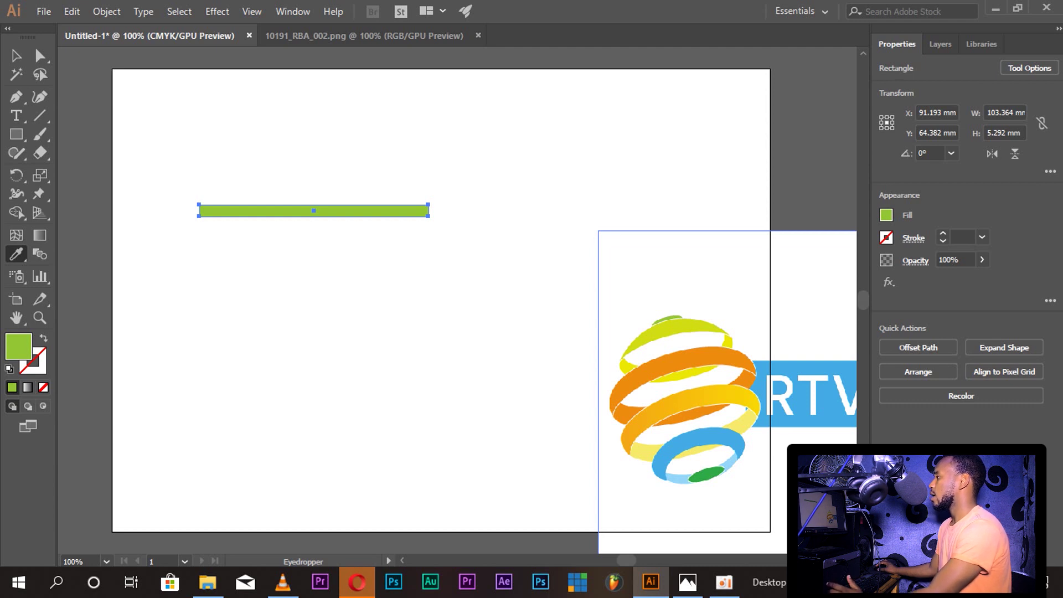
{"action": "key", "text": "v"}
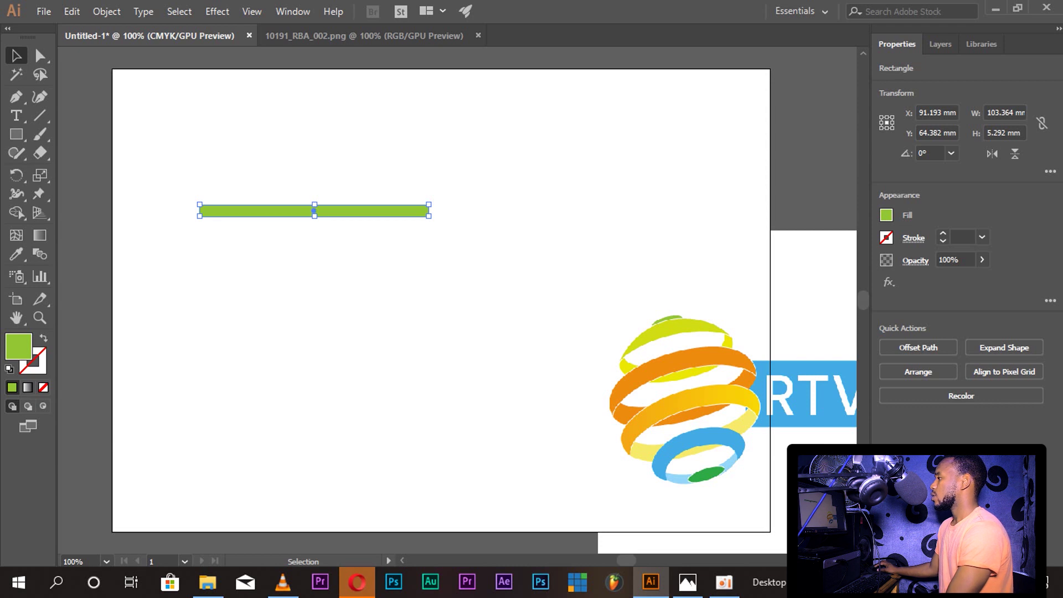
{"action": "key", "text": "a"}
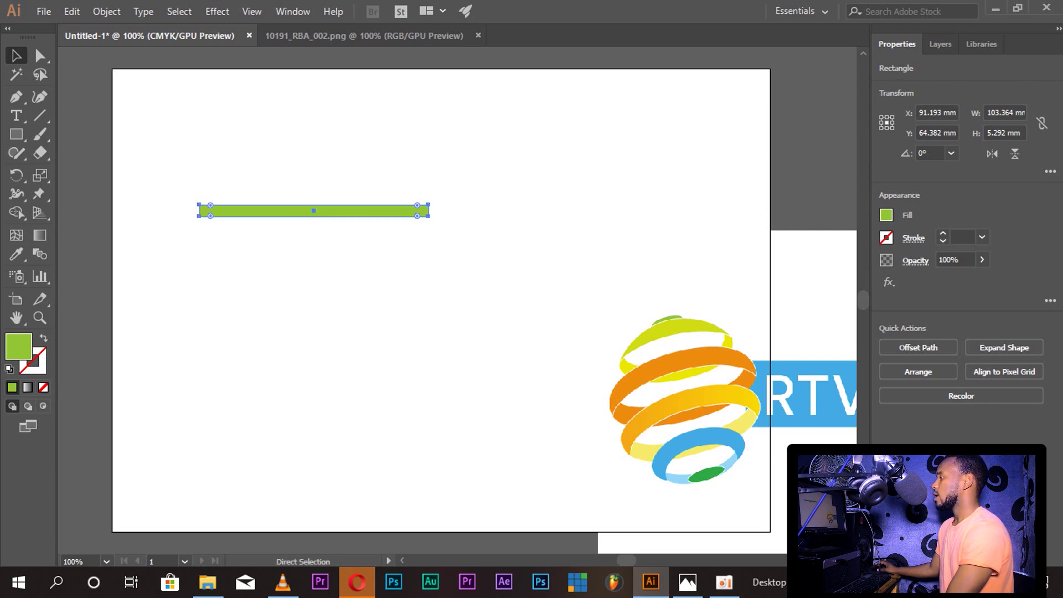
{"action": "key", "text": "v"}
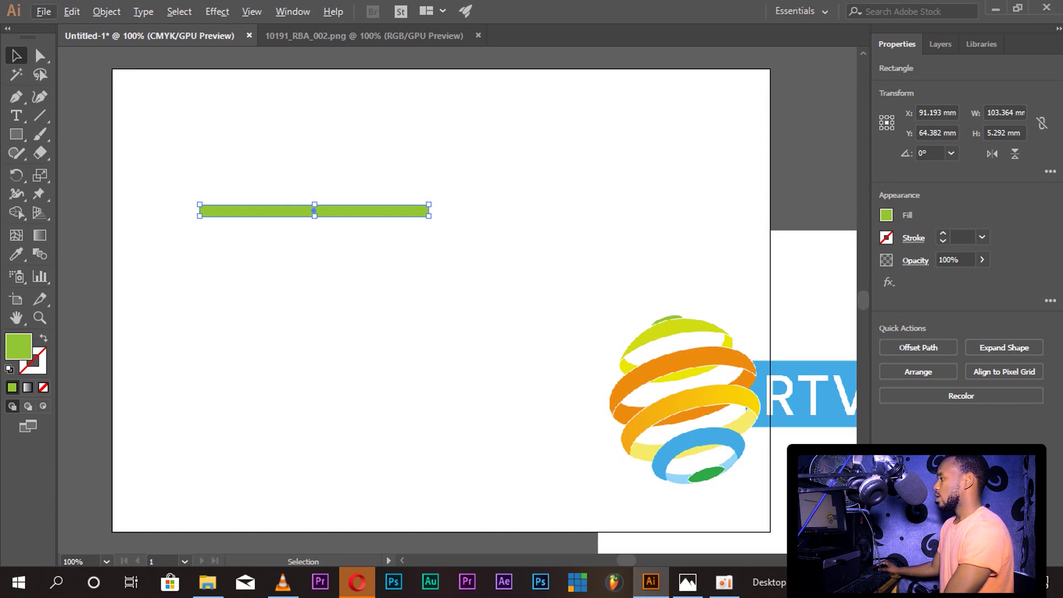
Step: Nudge the green bar slightly down and create several duplicates of it, each offset a little further downward
{"action": "key", "text": "alt"}
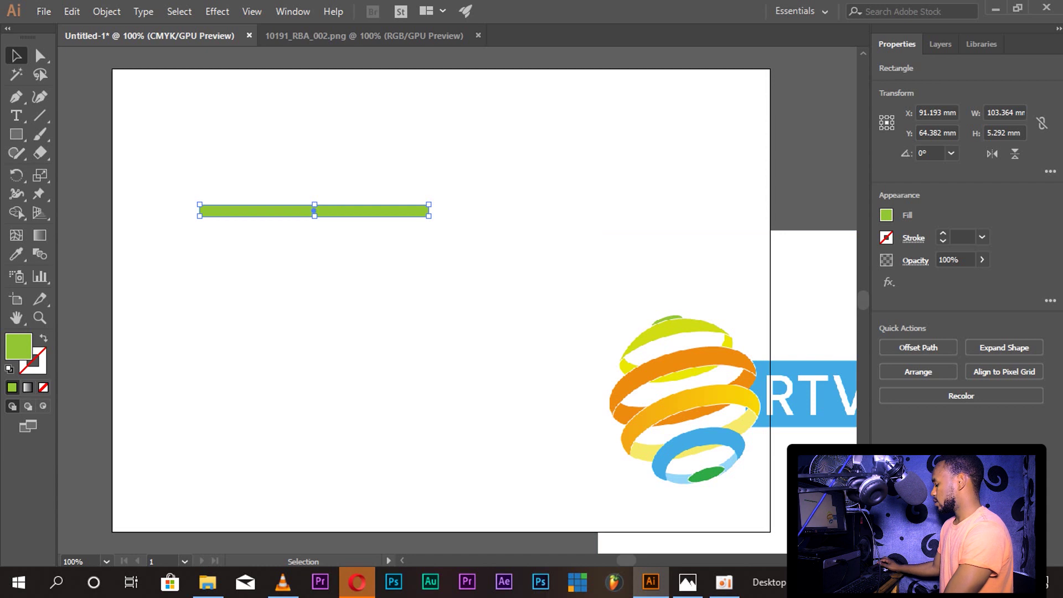
{"action": "key", "text": "Down"}
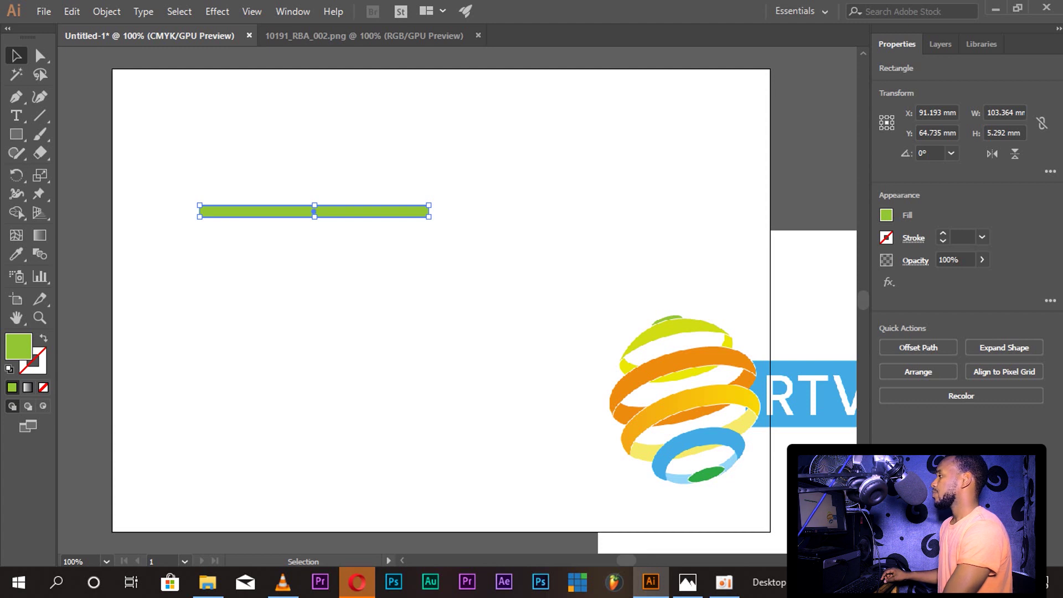
{"action": "key", "text": "alt+Down"}
{"action": "key", "text": "alt+Down"}
{"action": "key", "text": "alt+Down"}
{"action": "key", "text": "alt+Down"}
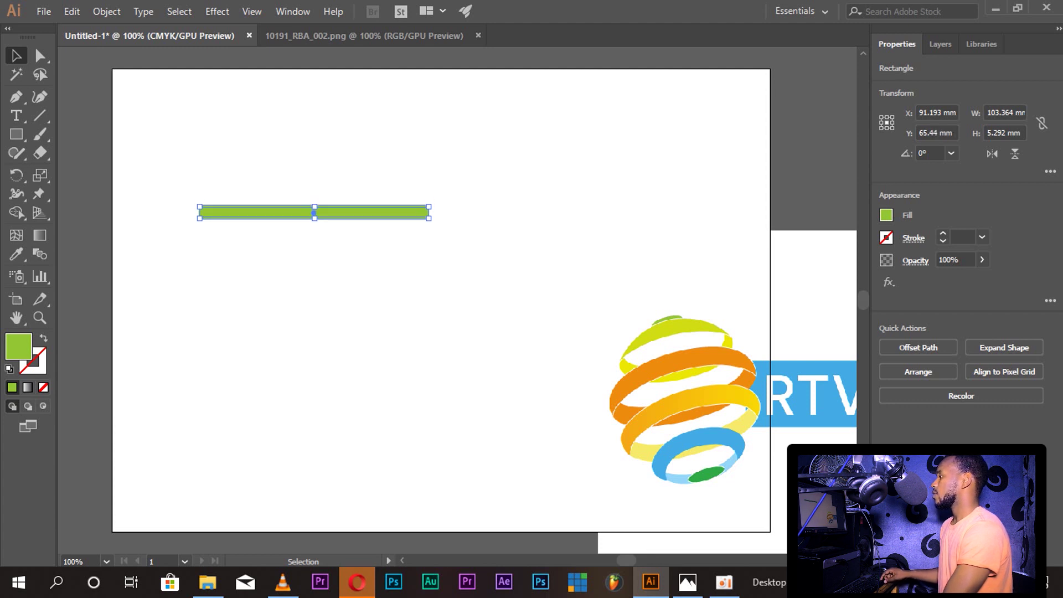
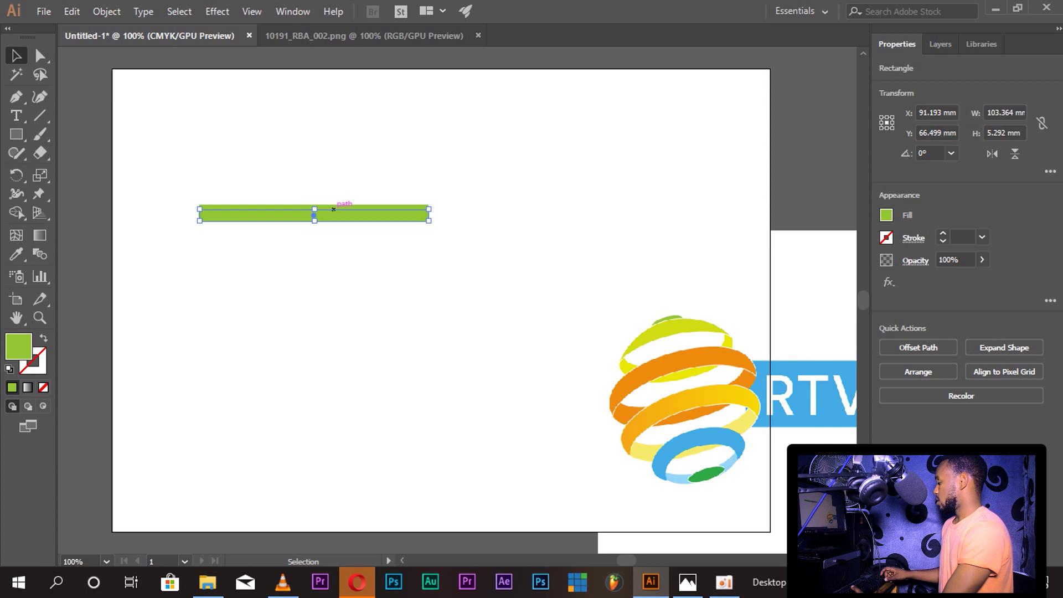
Step: Nudge the last duplicate of the green bar straight down, well below the stacked bars, as the lowest stripe
{"action": "key", "text": "Down"}
{"action": "key", "text": "Down"}
{"action": "key", "text": "Down"}
{"action": "key", "text": "Down"}
{"action": "key", "text": "Down"}
{"action": "key", "text": "Down"}
{"action": "key", "text": "Down"}
{"action": "key", "text": "Down"}
{"action": "key", "text": "Down"}
{"action": "key", "text": "Down"}
{"action": "key", "text": "Down"}
{"action": "key", "text": "Down"}
{"action": "key", "text": "Down"}
{"action": "key", "text": "Down"}
{"action": "key", "text": "Down"}
{"action": "key", "text": "Down"}
{"action": "key", "text": "Down"}
{"action": "key", "text": "Down"}
{"action": "key", "text": "Down"}
{"action": "key", "text": "Down"}
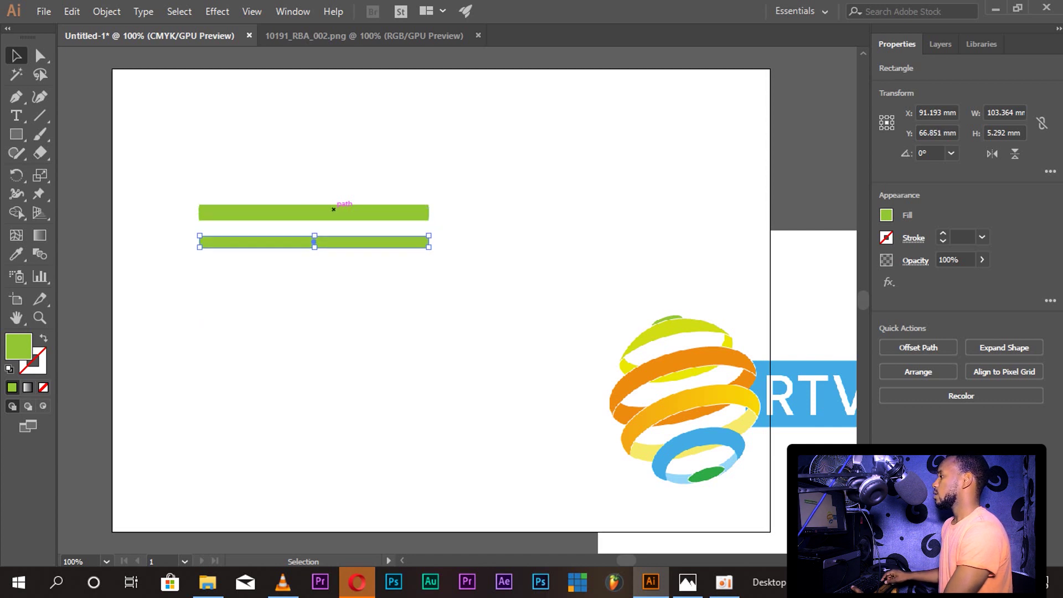
{"action": "key", "text": "Down"}
{"action": "key", "text": "Down"}
{"action": "key", "text": "Down"}
{"action": "key", "text": "Down"}
{"action": "key", "text": "Down"}
{"action": "key", "text": "Down"}
{"action": "key", "text": "Down"}
{"action": "key", "text": "Down"}
{"action": "key", "text": "Down"}
{"action": "key", "text": "Down"}
{"action": "key", "text": "Down"}
{"action": "key", "text": "Down"}
{"action": "key", "text": "Down"}
{"action": "key", "text": "Down"}
{"action": "key", "text": "Down"}
{"action": "key", "text": "Down"}
{"action": "key", "text": "Down"}
{"action": "key", "text": "Down"}
{"action": "key", "text": "Down"}
{"action": "key", "text": "Down"}
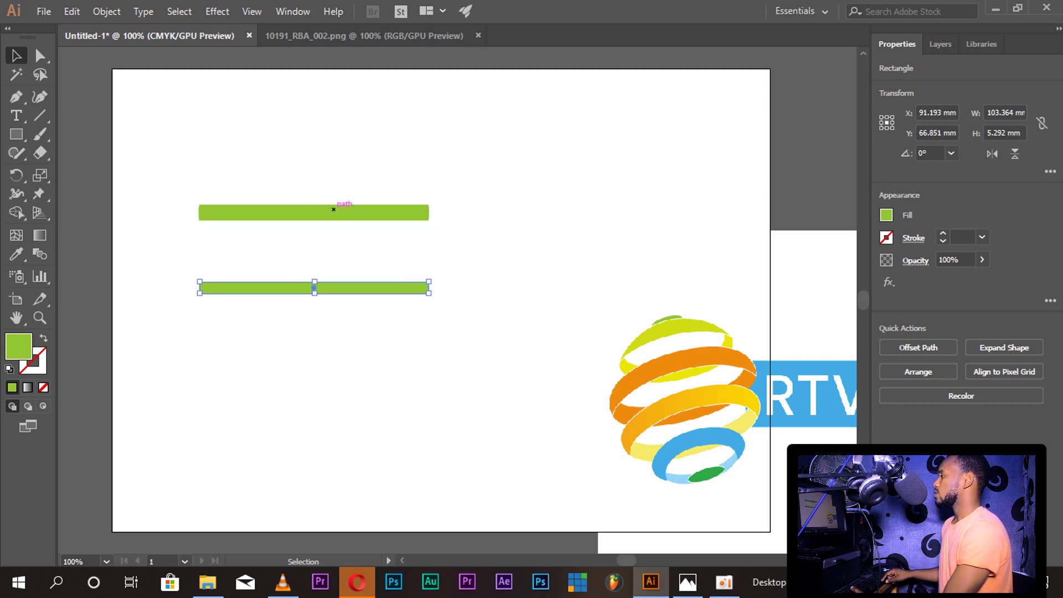
Step: Take the next bar copy from the stack and nudge it straight down to sit just above the lowest stripe
{"action": "left_click", "coordinate": [334, 209]}
{"action": "key", "text": "ctrl+c"}
{"action": "key", "text": "ctrl+f"}
{"action": "key", "text": "Down"}
{"action": "key", "text": "Down"}
{"action": "key", "text": "Down"}
{"action": "key", "text": "Down"}
{"action": "key", "text": "Down"}
{"action": "key", "text": "Down"}
{"action": "key", "text": "Down"}
{"action": "key", "text": "Down"}
{"action": "key", "text": "Down"}
{"action": "key", "text": "Down"}
{"action": "key", "text": "Down"}
{"action": "key", "text": "Down"}
{"action": "key", "text": "Down"}
{"action": "key", "text": "Down"}
{"action": "key", "text": "Down"}
{"action": "key", "text": "Down"}
{"action": "key", "text": "Down"}
{"action": "key", "text": "Down"}
{"action": "key", "text": "Down"}
{"action": "key", "text": "Down"}
{"action": "key", "text": "Down"}
{"action": "key", "text": "Down"}
{"action": "key", "text": "Down"}
{"action": "key", "text": "Down"}
{"action": "key", "text": "Down"}
{"action": "key", "text": "Down"}
{"action": "key", "text": "Down"}
{"action": "key", "text": "Down"}
{"action": "key", "text": "Down"}
{"action": "key", "text": "Down"}
{"action": "key", "text": "Down"}
{"action": "key", "text": "Down"}
{"action": "key", "text": "Down"}
{"action": "key", "text": "Down"}
{"action": "key", "text": "Down"}
{"action": "key", "text": "Down"}
{"action": "key", "text": "Down"}
{"action": "key", "text": "Down"}
{"action": "key", "text": "Down"}
{"action": "key", "text": "Down"}
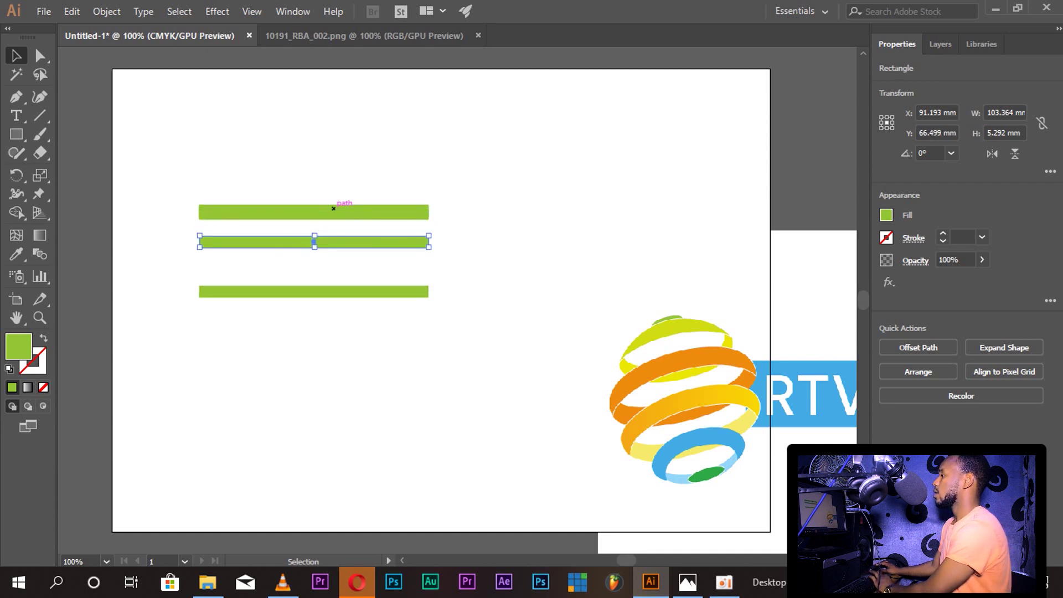
Step: Take another bar copy from the stack and nudge it down to a Y position of about 77 mm, above the middle stripe
{"action": "left_click", "coordinate": [333, 209]}
{"action": "key", "text": "ctrl+c"}
{"action": "key", "text": "ctrl+f"}
{"action": "key", "text": "Down"}
{"action": "key", "text": "Down"}
{"action": "key", "text": "Down"}
{"action": "key", "text": "Down"}
{"action": "key", "text": "Down"}
{"action": "key", "text": "Down"}
{"action": "key", "text": "Down"}
{"action": "key", "text": "Down"}
{"action": "key", "text": "Down"}
{"action": "key", "text": "Down"}
{"action": "key", "text": "Down"}
{"action": "key", "text": "Down"}
{"action": "key", "text": "Down"}
{"action": "key", "text": "Down"}
{"action": "key", "text": "Down"}
{"action": "key", "text": "Down"}
{"action": "key", "text": "Down"}
{"action": "key", "text": "Down"}
{"action": "key", "text": "Down"}
{"action": "key", "text": "Down"}
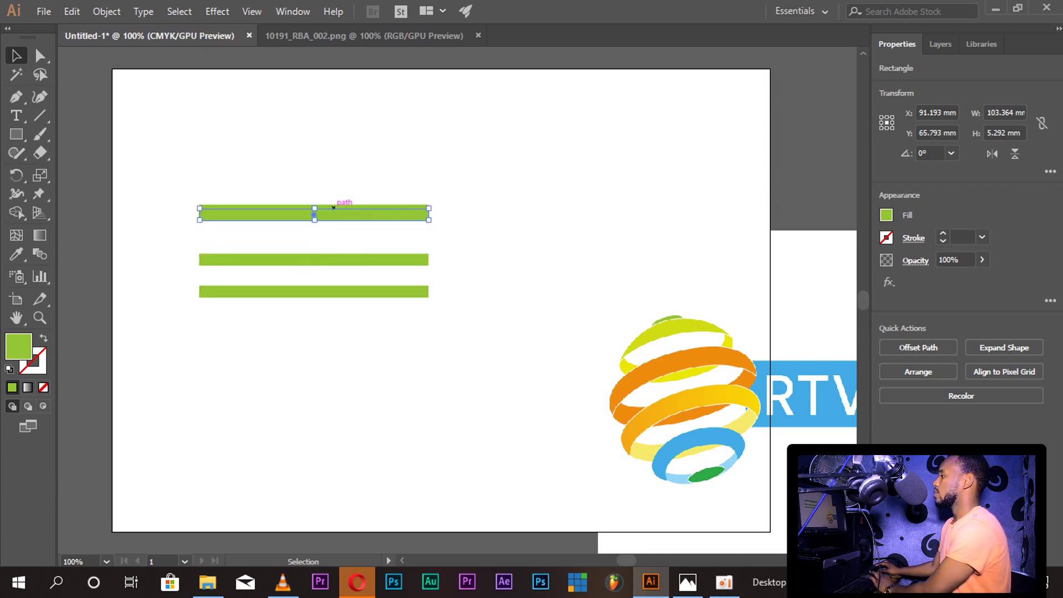
{"action": "key", "text": "Down"}
{"action": "key", "text": "Down"}
{"action": "key", "text": "Down"}
{"action": "key", "text": "Down"}
{"action": "key", "text": "Down"}
{"action": "key", "text": "Down"}
{"action": "key", "text": "Down"}
{"action": "key", "text": "Down"}
{"action": "key", "text": "Down"}
{"action": "key", "text": "Down"}
{"action": "key", "text": "Down"}
{"action": "key", "text": "Down"}
{"action": "key", "text": "Down"}
{"action": "key", "text": "Down"}
{"action": "key", "text": "Down"}
{"action": "key", "text": "Down"}
{"action": "key", "text": "Down"}
{"action": "key", "text": "Down"}
{"action": "key", "text": "Down"}
{"action": "key", "text": "Down"}
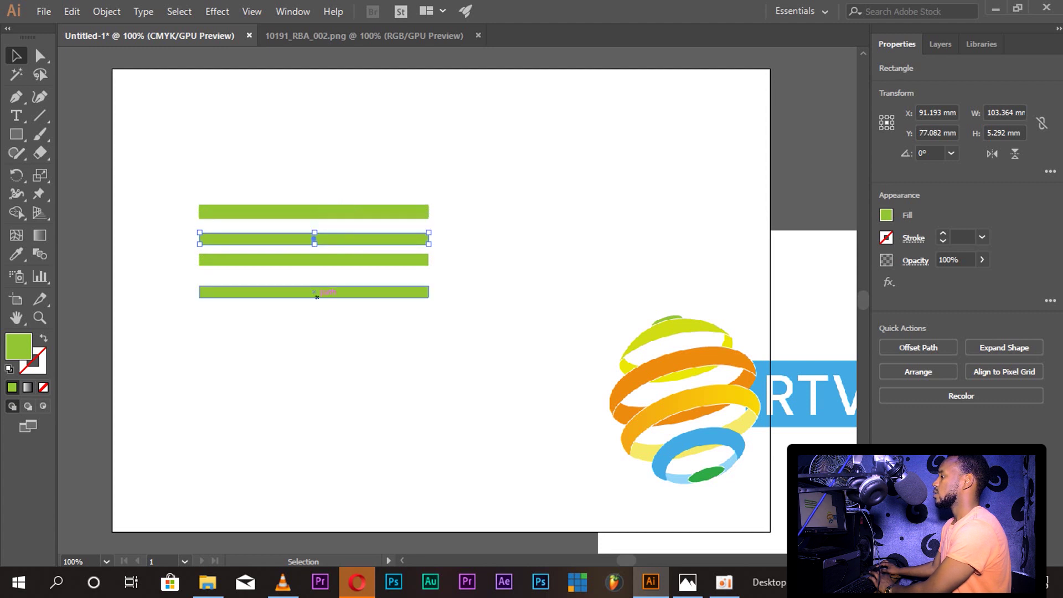
Step: Nudge the lowest bar further straight down, away from the bars above it
{"action": "key", "text": "Down"}
{"action": "key", "text": "Down"}
{"action": "key", "text": "Down"}
{"action": "key", "text": "Down"}
{"action": "key", "text": "Down"}
{"action": "key", "text": "Down"}
{"action": "key", "text": "Down"}
{"action": "key", "text": "Down"}
{"action": "key", "text": "Down"}
{"action": "key", "text": "Down"}
{"action": "key", "text": "Down"}
{"action": "key", "text": "Down"}
{"action": "key", "text": "Down"}
{"action": "key", "text": "Down"}
{"action": "key", "text": "Down"}
{"action": "key", "text": "Down"}
{"action": "key", "text": "Down"}
{"action": "key", "text": "Down"}
{"action": "key", "text": "Down"}
{"action": "key", "text": "Down"}
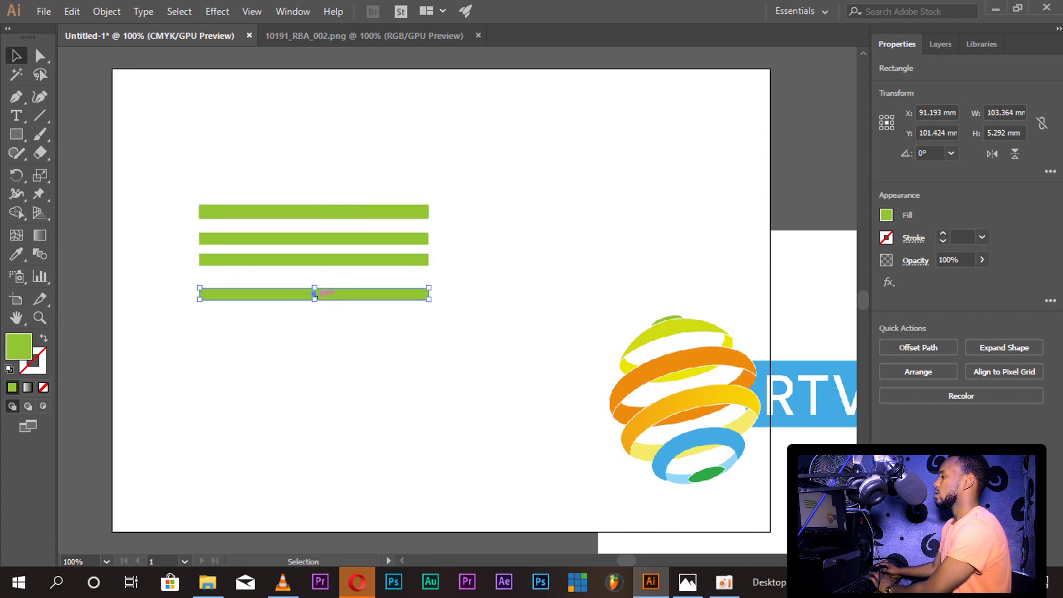
Step: Nudge the third bar straight down so it sits a little above the lowest bar
{"action": "left_click", "coordinate": [323, 265]}
{"action": "key", "text": "Down"}
{"action": "key", "text": "Down"}
{"action": "key", "text": "Down"}
{"action": "key", "text": "Down"}
{"action": "key", "text": "Down"}
{"action": "key", "text": "Down"}
{"action": "key", "text": "Down"}
{"action": "key", "text": "Down"}
{"action": "key", "text": "Down"}
{"action": "key", "text": "Down"}
{"action": "key", "text": "Down"}
{"action": "key", "text": "Down"}
{"action": "key", "text": "Down"}
{"action": "key", "text": "Down"}
{"action": "key", "text": "Down"}
{"action": "key", "text": "Down"}
{"action": "key", "text": "Down"}
{"action": "key", "text": "Down"}
{"action": "key", "text": "Down"}
{"action": "key", "text": "Down"}
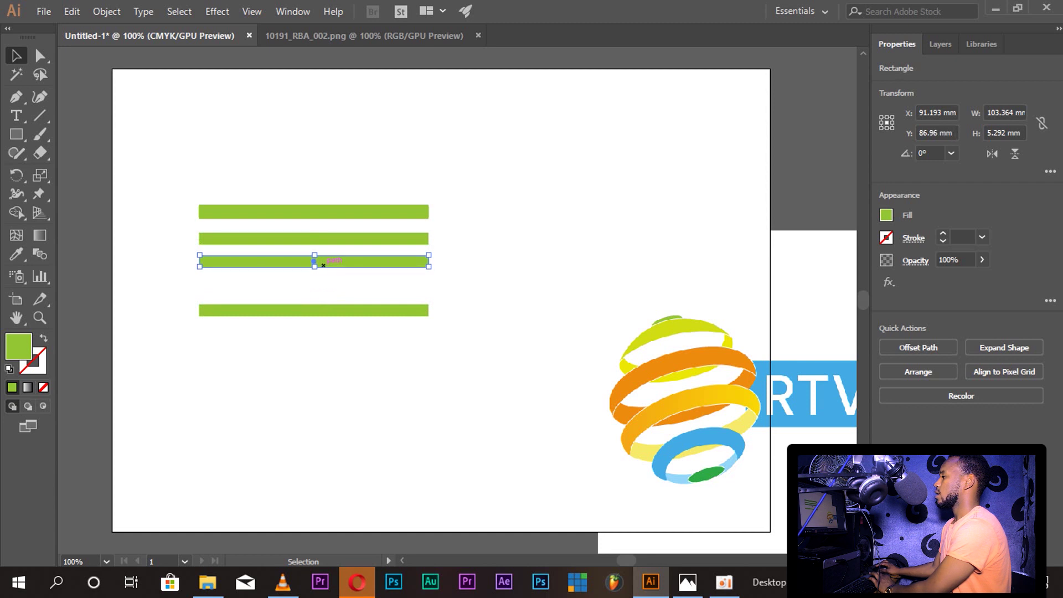
Step: Nudge the second bar slightly down, away from the stacked copies above it
{"action": "key", "text": "Up"}
{"action": "key", "text": "Up"}
{"action": "key", "text": "Up"}
{"action": "key", "text": "Up"}
{"action": "key", "text": "Up"}
{"action": "key", "text": "Up"}
{"action": "key", "text": "Up"}
{"action": "key", "text": "Up"}
{"action": "key", "text": "Up"}
{"action": "key", "text": "Up"}
{"action": "key", "text": "Up"}
{"action": "key", "text": "Up"}
{"action": "key", "text": "Up"}
{"action": "key", "text": "Up"}
{"action": "key", "text": "Up"}
{"action": "key", "text": "Up"}
{"action": "key", "text": "Up"}
{"action": "key", "text": "Up"}
{"action": "key", "text": "Up"}
{"action": "key", "text": "Up"}
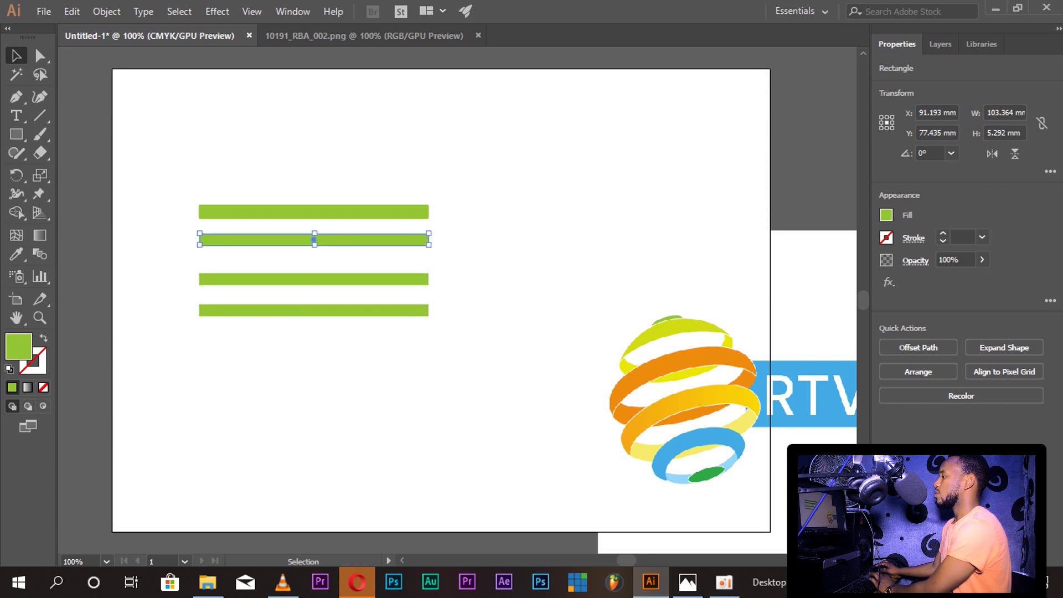
Step: Take a bar copy from the top stack and nudge it down to sit just above the next separate bar
{"action": "key", "text": "Up"}
{"action": "key", "text": "Up"}
{"action": "key", "text": "Up"}
{"action": "key", "text": "Up"}
{"action": "key", "text": "Up"}
{"action": "key", "text": "Up"}
{"action": "key", "text": "Up"}
{"action": "key", "text": "Up"}
{"action": "key", "text": "Up"}
{"action": "key", "text": "Up"}
{"action": "key", "text": "Up"}
{"action": "key", "text": "Up"}
{"action": "key", "text": "Up"}
{"action": "key", "text": "Up"}
{"action": "key", "text": "Up"}
{"action": "key", "text": "Up"}
{"action": "key", "text": "Up"}
{"action": "key", "text": "Up"}
{"action": "key", "text": "Up"}
{"action": "key", "text": "Up"}
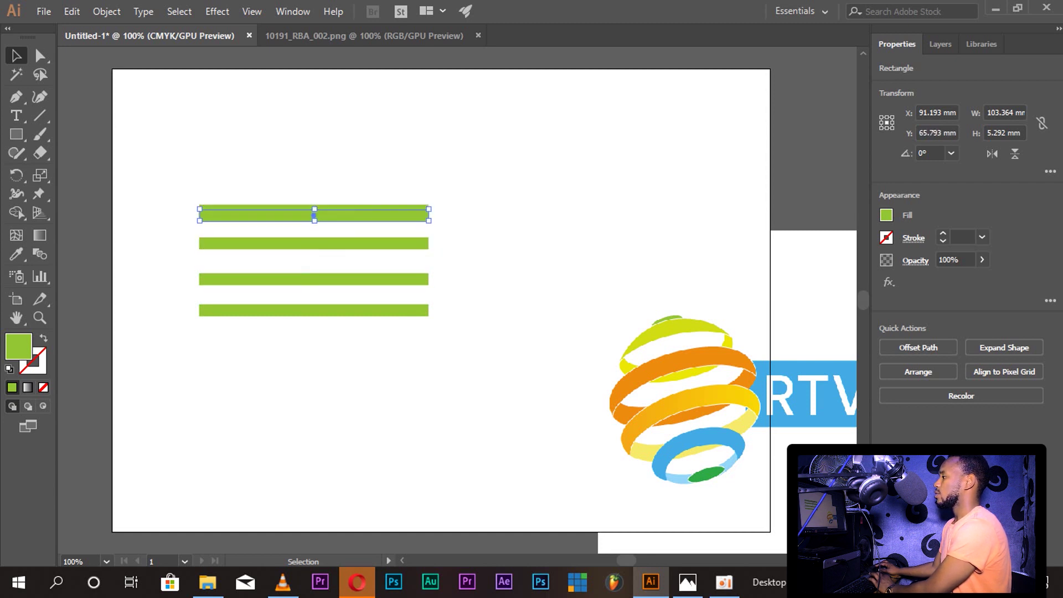
{"action": "key", "text": "Up"}
{"action": "key", "text": "Up"}
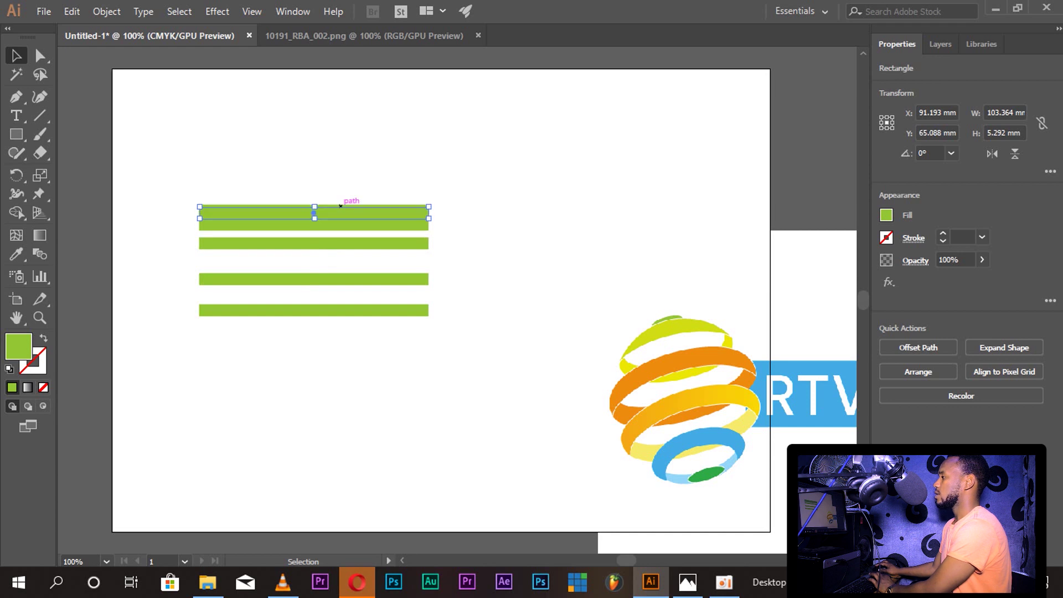
Step: Take another bar copy from the top stack and nudge it up to a Y position of about 45.7 mm, as the highest bar
{"action": "key", "text": "Up"}
{"action": "key", "text": "Up"}
{"action": "key", "text": "Up"}
{"action": "key", "text": "Up"}
{"action": "key", "text": "Up"}
{"action": "key", "text": "Up"}
{"action": "key", "text": "Up"}
{"action": "key", "text": "Up"}
{"action": "key", "text": "Up"}
{"action": "key", "text": "Up"}
{"action": "key", "text": "Up"}
{"action": "key", "text": "Up"}
{"action": "key", "text": "Up"}
{"action": "key", "text": "Up"}
{"action": "key", "text": "Up"}
{"action": "key", "text": "Up"}
{"action": "key", "text": "Up"}
{"action": "key", "text": "Up"}
{"action": "key", "text": "Up"}
{"action": "key", "text": "Up"}
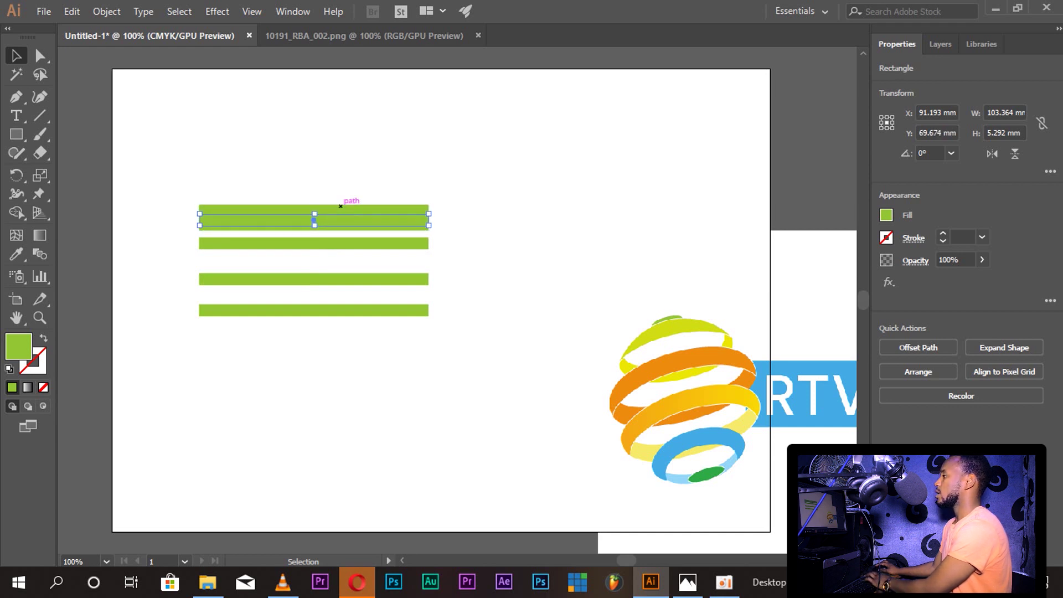
{"action": "key", "text": "Up"}
{"action": "key", "text": "Up"}
{"action": "key", "text": "Up"}
{"action": "key", "text": "Up"}
{"action": "key", "text": "Up"}
{"action": "key", "text": "Up"}
{"action": "key", "text": "Up"}
{"action": "key", "text": "Up"}
{"action": "key", "text": "Up"}
{"action": "key", "text": "Up"}
{"action": "key", "text": "Up"}
{"action": "key", "text": "Up"}
{"action": "key", "text": "Up"}
{"action": "key", "text": "Up"}
{"action": "key", "text": "Up"}
{"action": "key", "text": "Up"}
{"action": "key", "text": "Up"}
{"action": "key", "text": "Up"}
{"action": "key", "text": "Up"}
{"action": "key", "text": "Up"}
Step: Take the next bar copy from the stack and nudge it up to sit just below the highest bar
{"action": "left_click", "coordinate": [341, 209]}
{"action": "key", "text": "Up"}
{"action": "key", "text": "Up"}
{"action": "key", "text": "Up"}
{"action": "key", "text": "Up"}
{"action": "key", "text": "Up"}
{"action": "key", "text": "Up"}
{"action": "key", "text": "Up"}
{"action": "key", "text": "Up"}
{"action": "key", "text": "Up"}
{"action": "key", "text": "Up"}
{"action": "key", "text": "Up"}
{"action": "key", "text": "Up"}
{"action": "key", "text": "Up"}
{"action": "key", "text": "Up"}
{"action": "key", "text": "Up"}
{"action": "key", "text": "Up"}
{"action": "key", "text": "Up"}
{"action": "key", "text": "Up"}
{"action": "key", "text": "Up"}
{"action": "key", "text": "Up"}
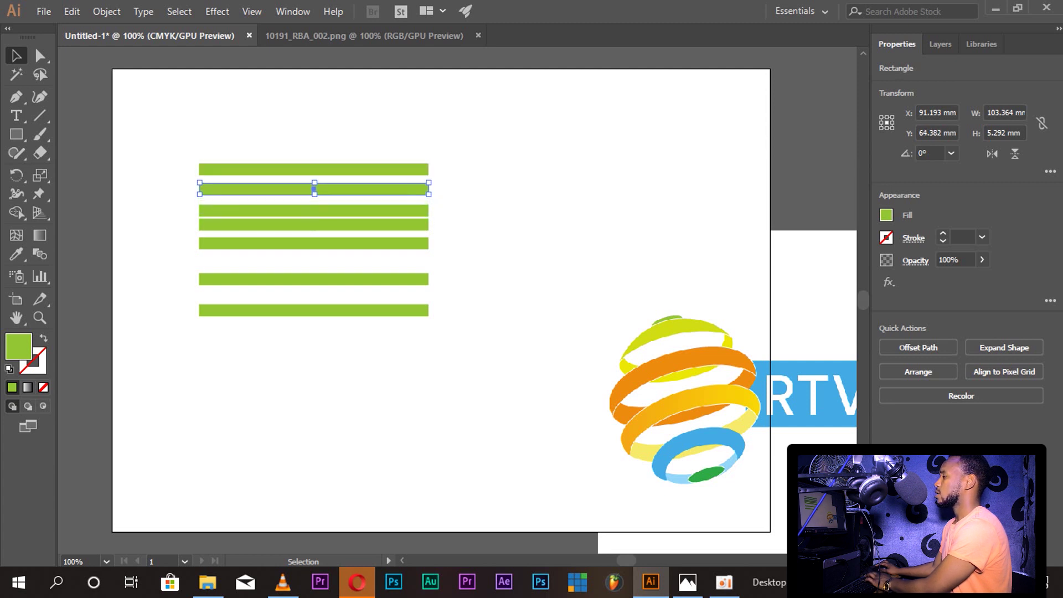
Step: Delete the highest bar and spread the next three bars upward, placing the second remaining one at a Y position of about 53 mm
{"action": "left_click", "coordinate": [338, 164]}
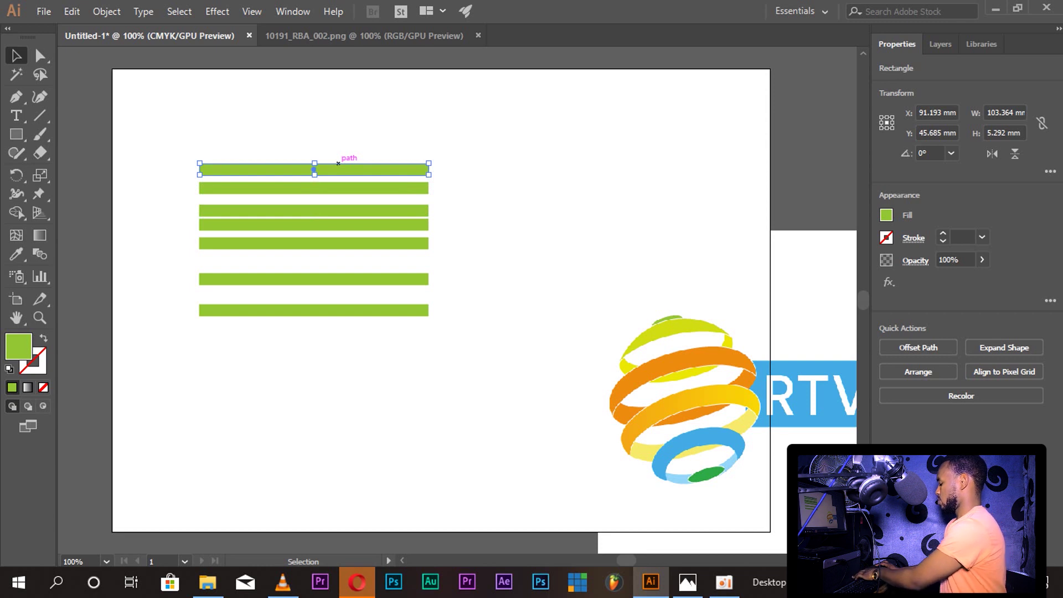
{"action": "key", "text": "Delete"}
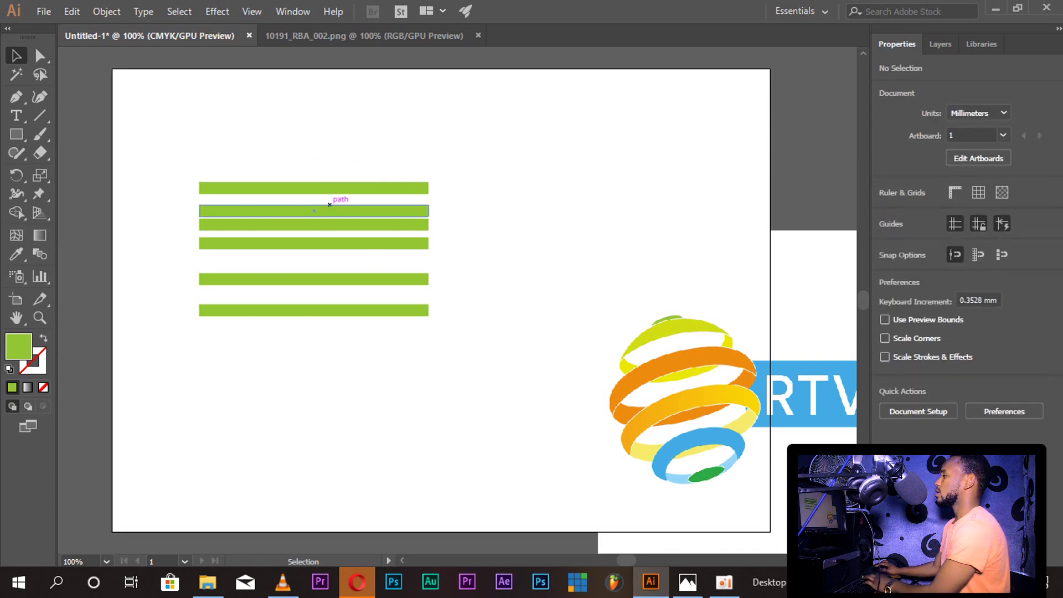
{"action": "left_click", "coordinate": [330, 188]}
{"action": "mouse_move", "coordinate": [329, 193]}
{"action": "left_mouse_down"}
{"action": "mouse_move", "coordinate": [329, 185]}
{"action": "mouse_move", "coordinate": [328, 210]}
{"action": "mouse_move", "coordinate": [312, 200]}
{"action": "left_mouse_up"}
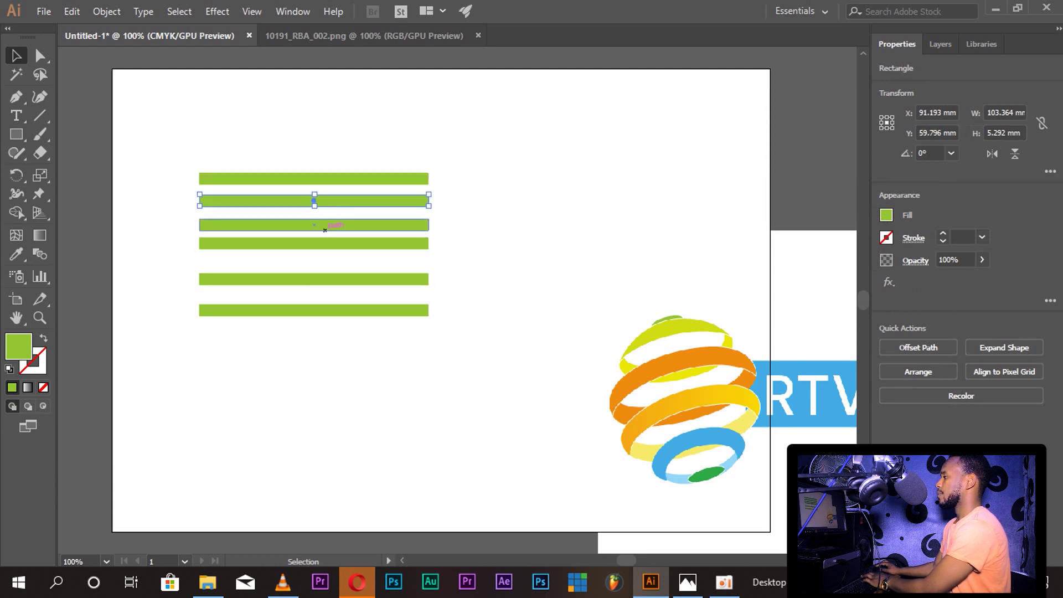
{"action": "left_click_drag", "start_coordinate": [312, 178], "coordinate": [318, 218]}
{"action": "left_click_drag", "start_coordinate": [318, 166], "coordinate": [318, 186]}
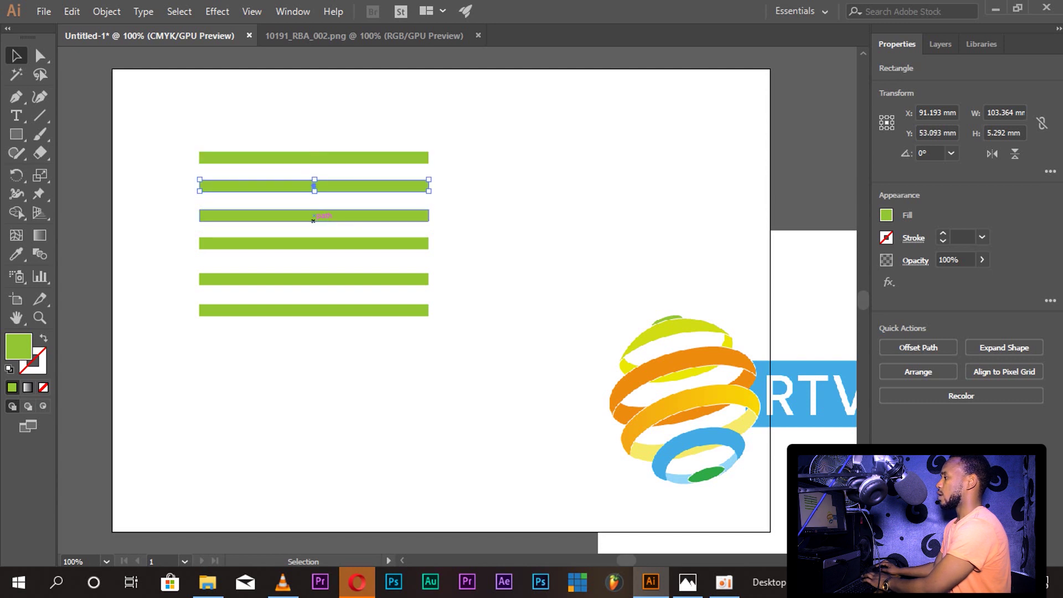
Step: Even out the bar spacing by lowering the fourth and third bars slightly and raising the top bar to a Y position of about 39 mm
{"action": "left_click", "coordinate": [315, 244]}
{"action": "left_click_drag", "start_coordinate": [314, 244], "coordinate": [314, 247]}
{"action": "left_click_drag", "start_coordinate": [317, 209], "coordinate": [316, 211]}
{"action": "left_click", "coordinate": [304, 162]}
{"action": "left_click_drag", "start_coordinate": [305, 163], "coordinate": [305, 159]}
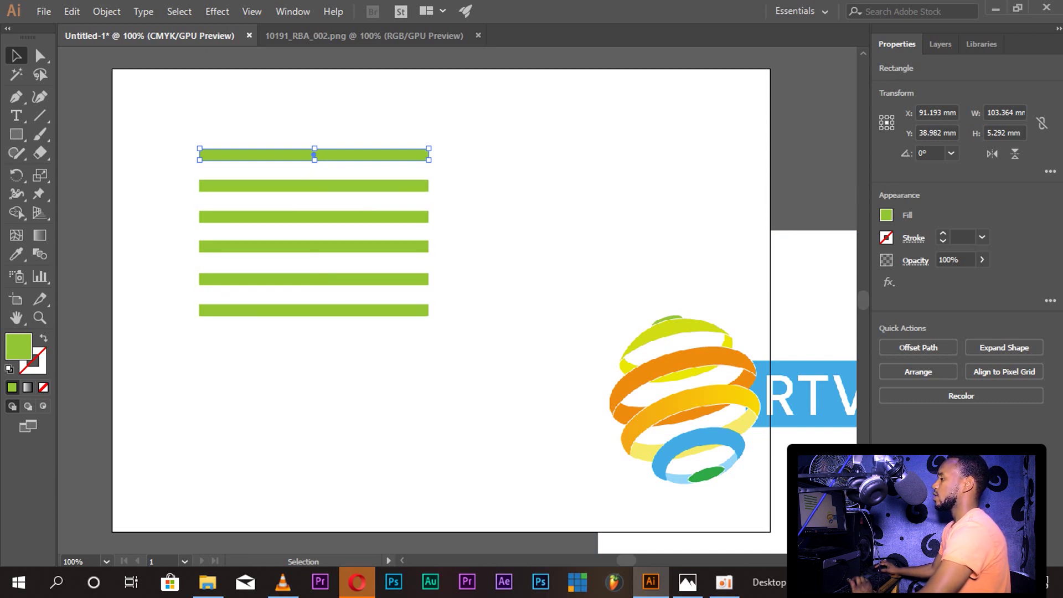
Step: Show the color sliders and recolour the second bar with the yellow-green sampled from the globe's upper band using the Eyedropper
{"action": "key", "text": "F6"}
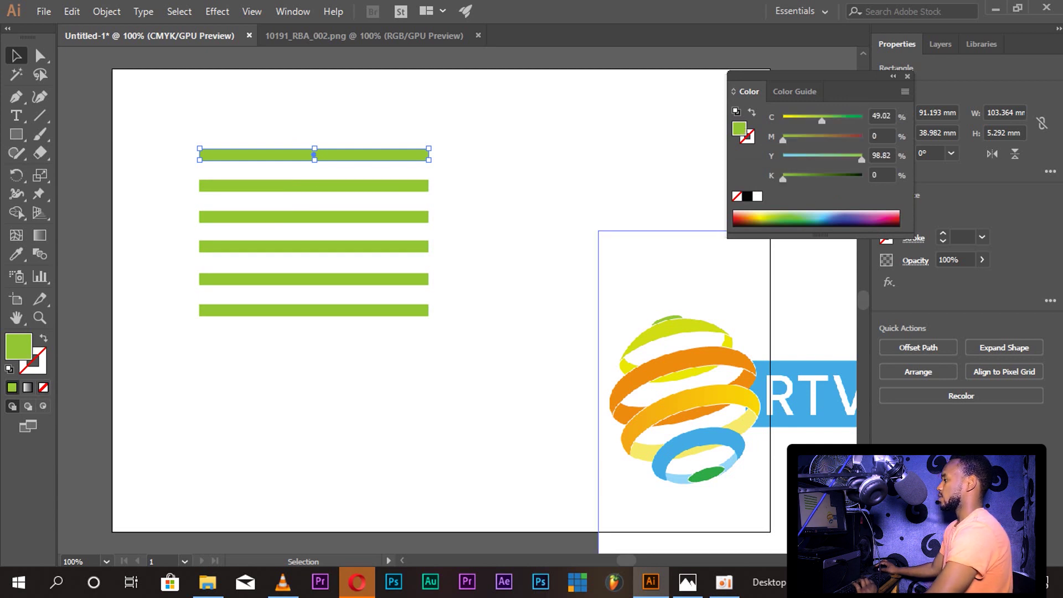
{"action": "left_click_drag", "start_coordinate": [314, 155], "coordinate": [315, 185]}
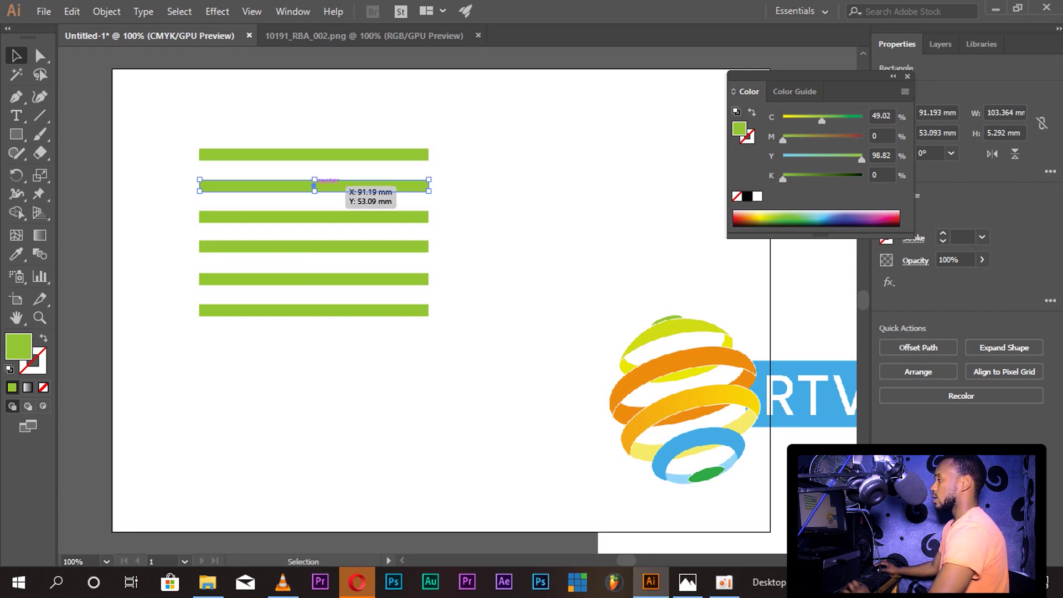
{"action": "left_click_drag", "start_coordinate": [315, 186], "coordinate": [314, 186]}
{"action": "key", "text": "i"}
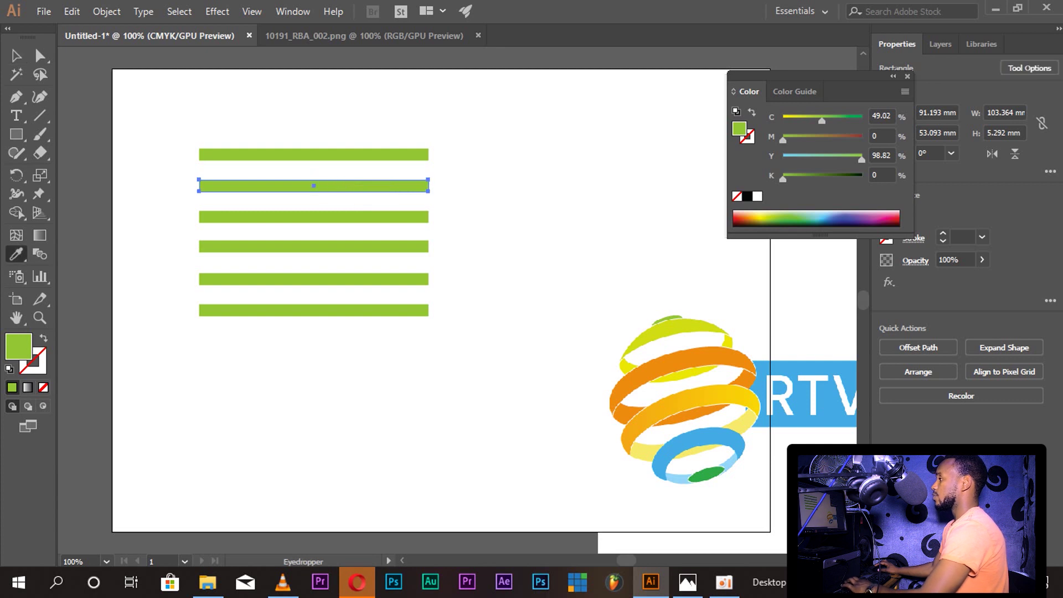
{"action": "left_click", "coordinate": [676, 335]}
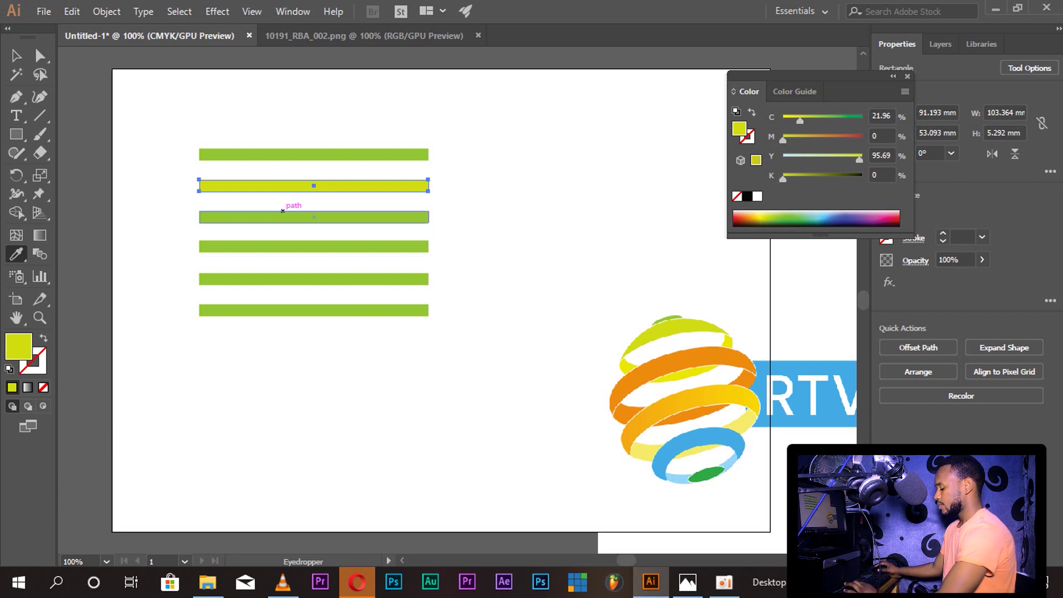
Step: Recolour the third bar orange and the fourth bar amber with the Eyedropper, sampling the globe's two middle bands
{"action": "key", "text": "v"}
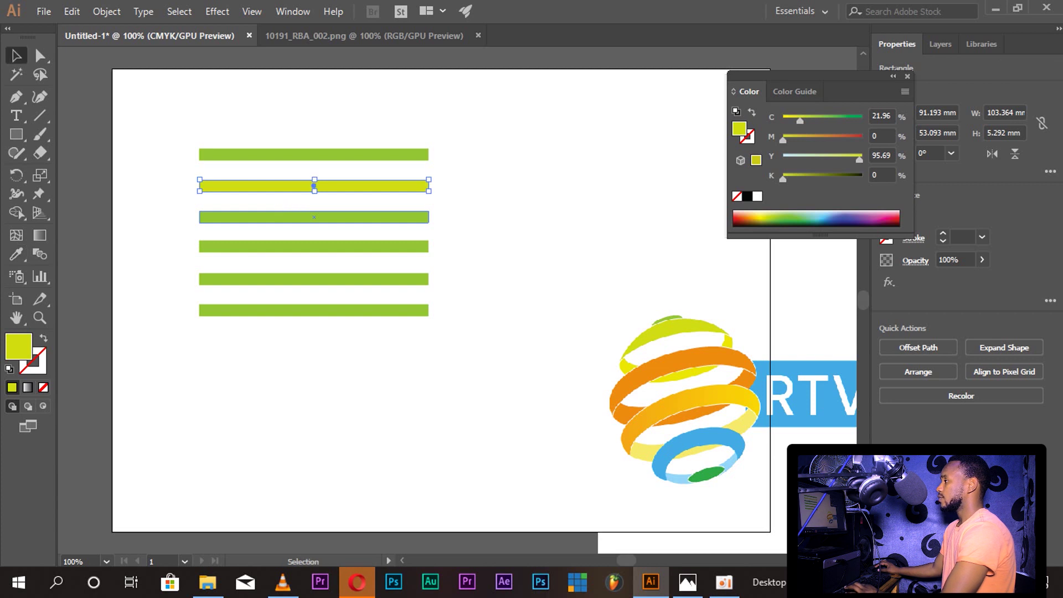
{"action": "left_click", "coordinate": [314, 217]}
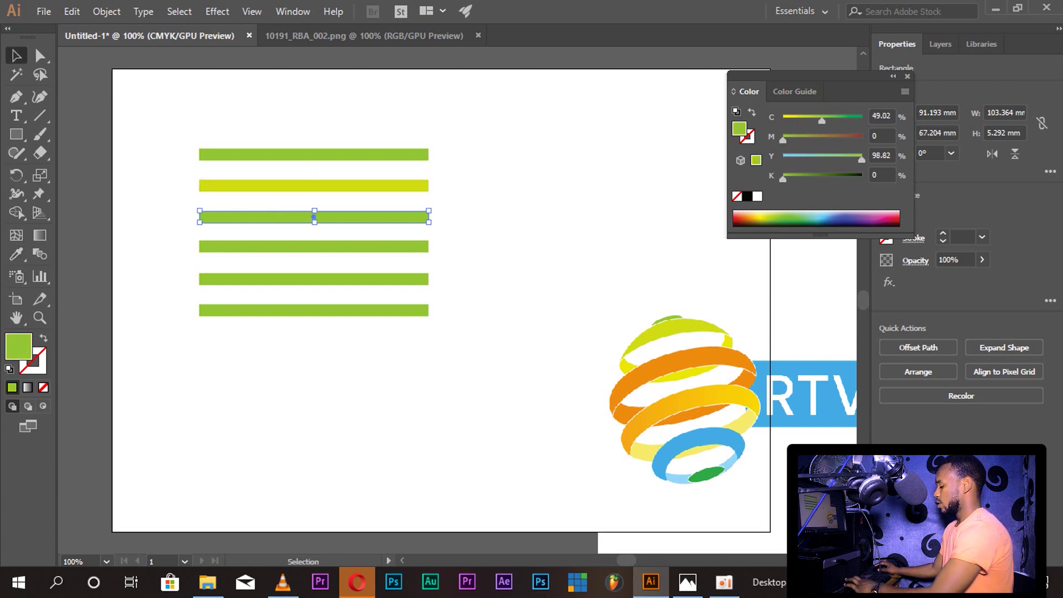
{"action": "key", "text": "i"}
{"action": "left_click", "coordinate": [686, 360]}
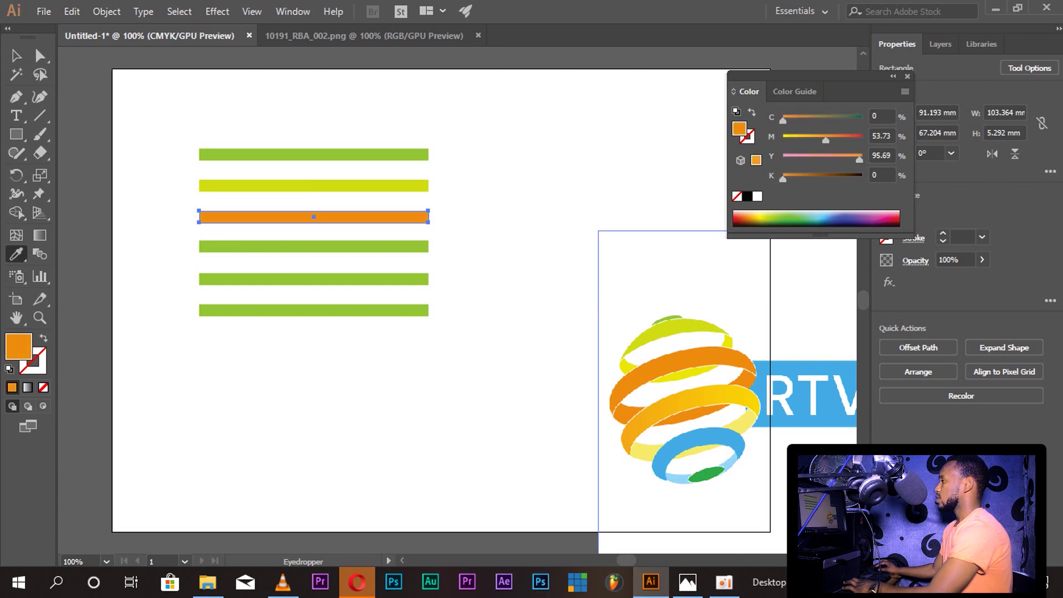
{"action": "key", "text": "v"}
{"action": "left_click", "coordinate": [351, 248]}
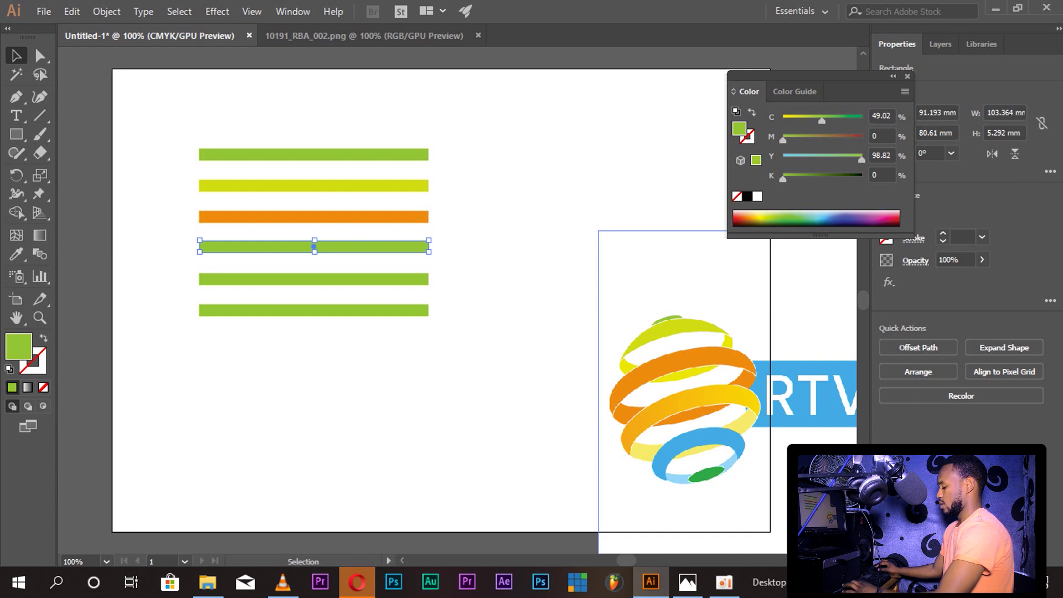
{"action": "key", "text": "i"}
{"action": "left_click", "coordinate": [720, 393]}
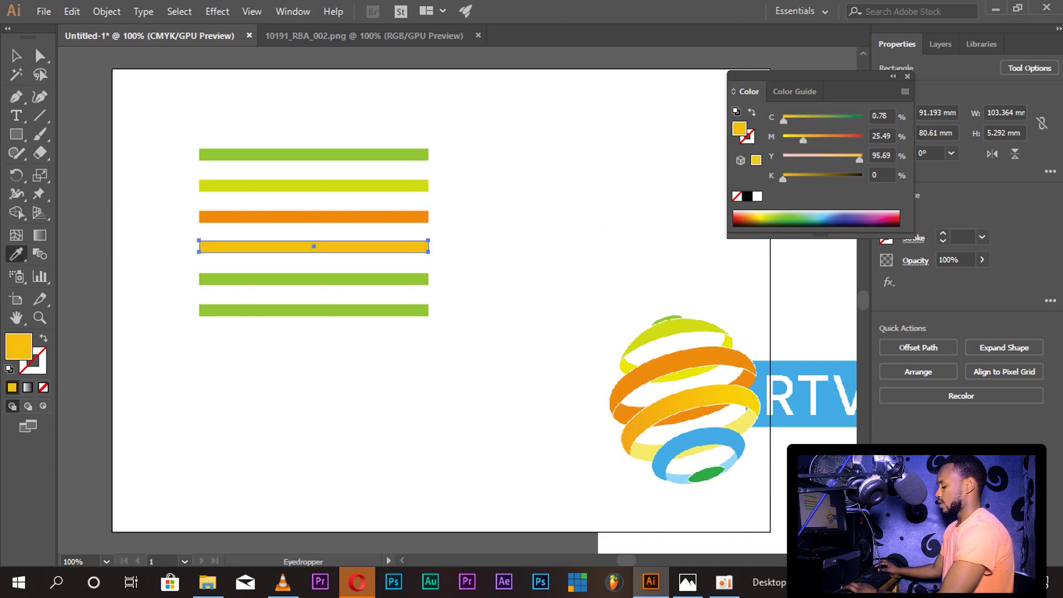
Step: Recolour the fifth bar with the globe's blue and the sixth bar with its dark green base using the Eyedropper
{"action": "key", "text": "v"}
{"action": "left_click", "coordinate": [314, 279]}
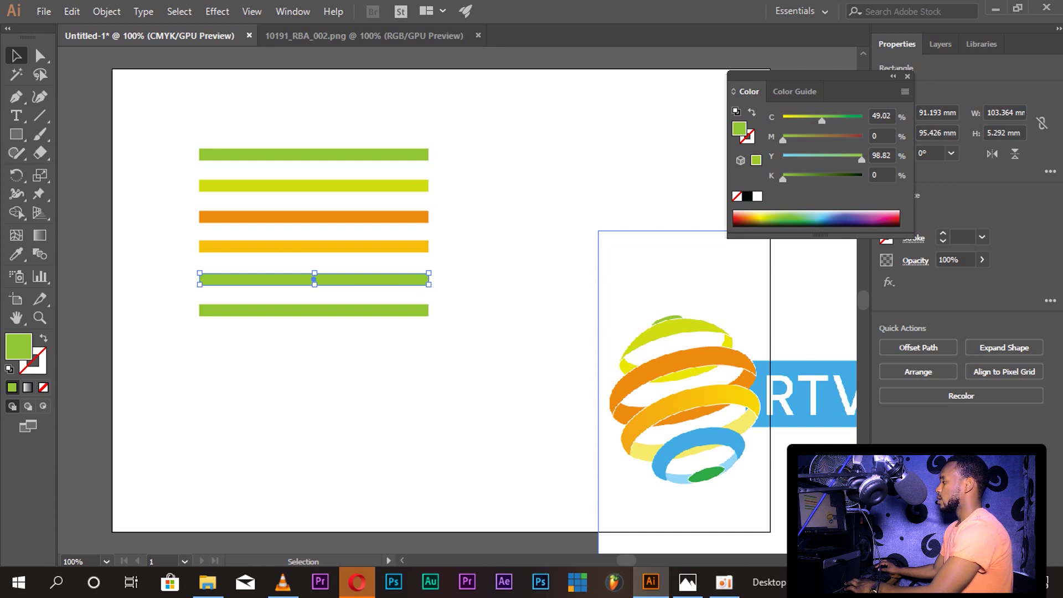
{"action": "key", "text": "i"}
{"action": "left_click", "coordinate": [692, 437]}
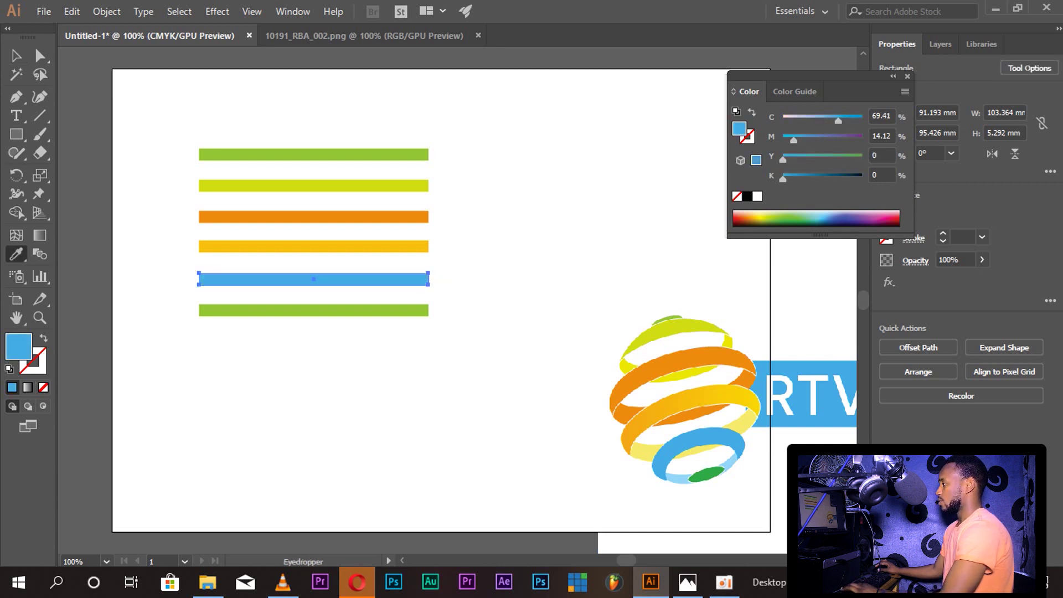
{"action": "key", "text": "v"}
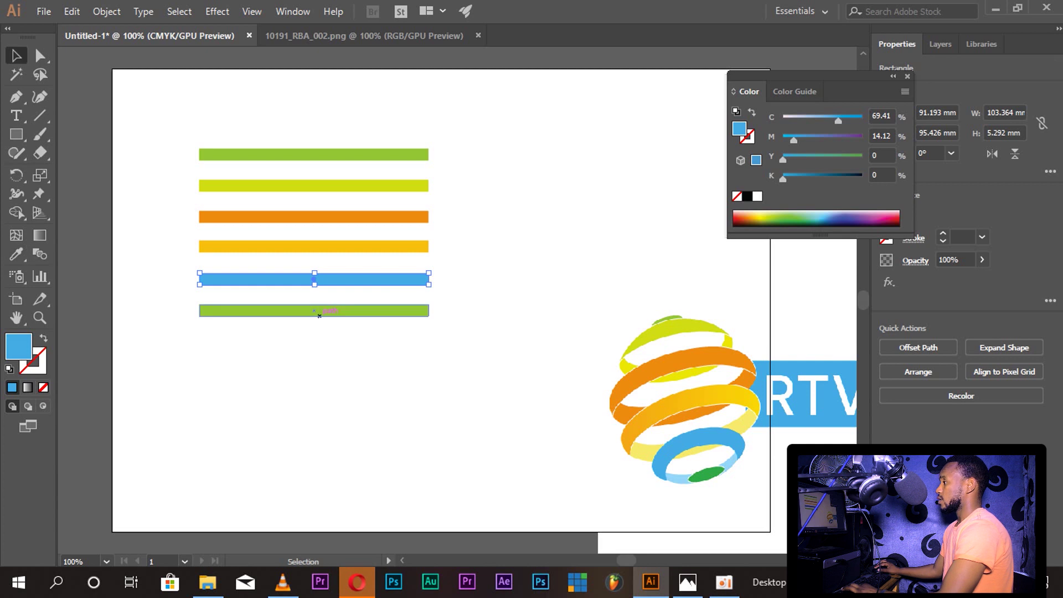
{"action": "left_click", "coordinate": [314, 310]}
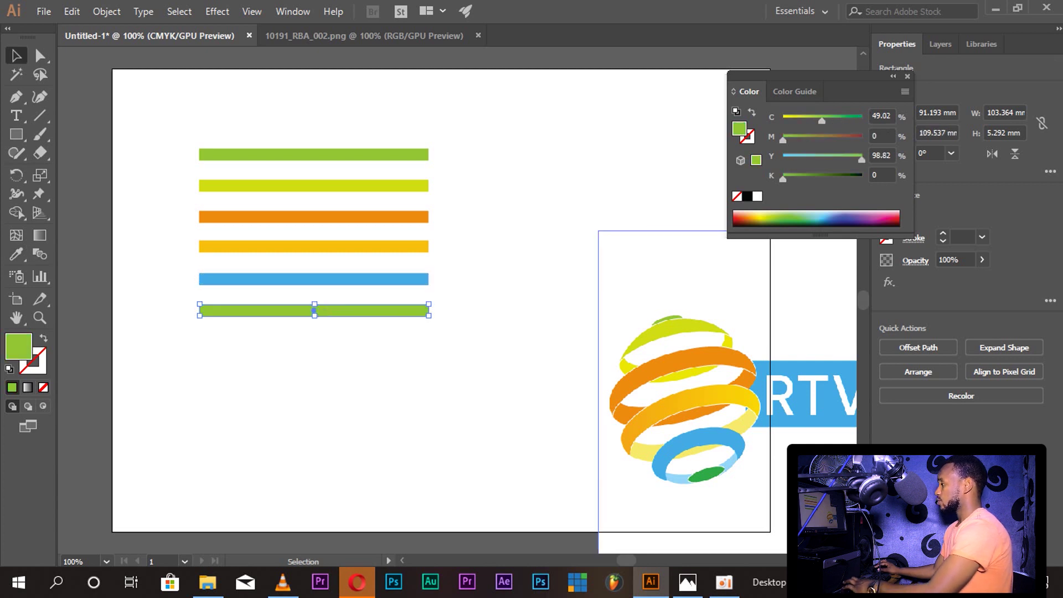
{"action": "key", "text": "i"}
{"action": "left_click", "coordinate": [704, 474]}
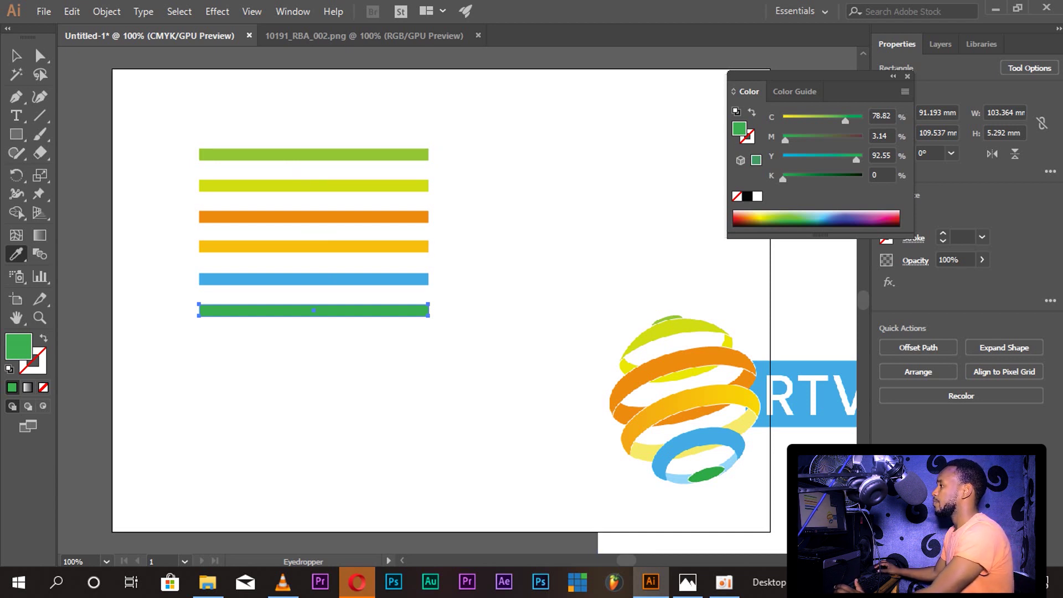
{"action": "key", "text": "v"}
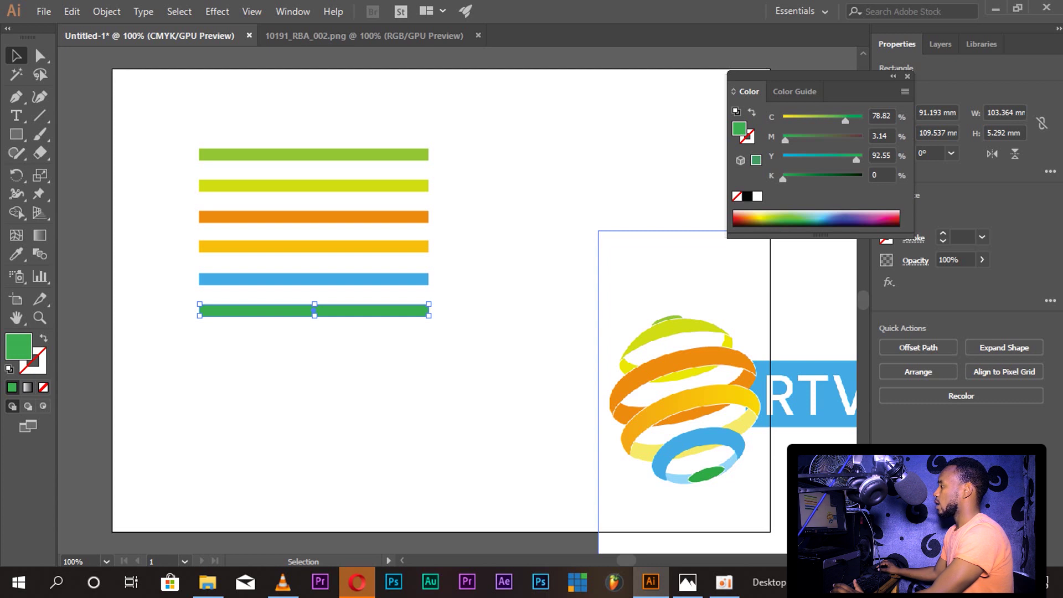
Step: Shorten the top green bar from both ends to about 50 mm wide and the yellow-green bar to about 74 mm
{"action": "left_click", "coordinate": [404, 154]}
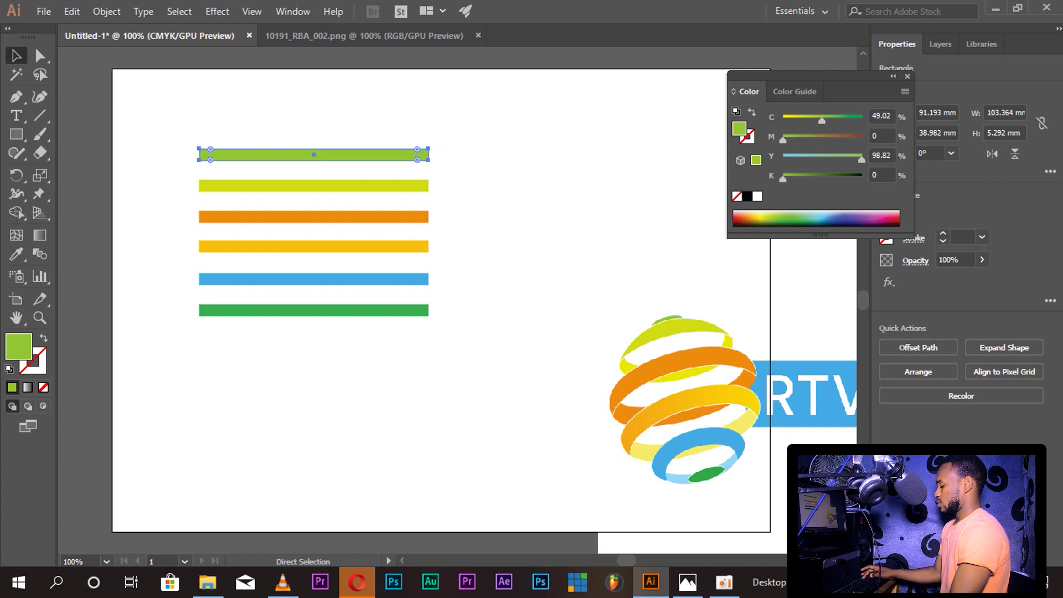
{"action": "key", "text": "ctrl+equal"}
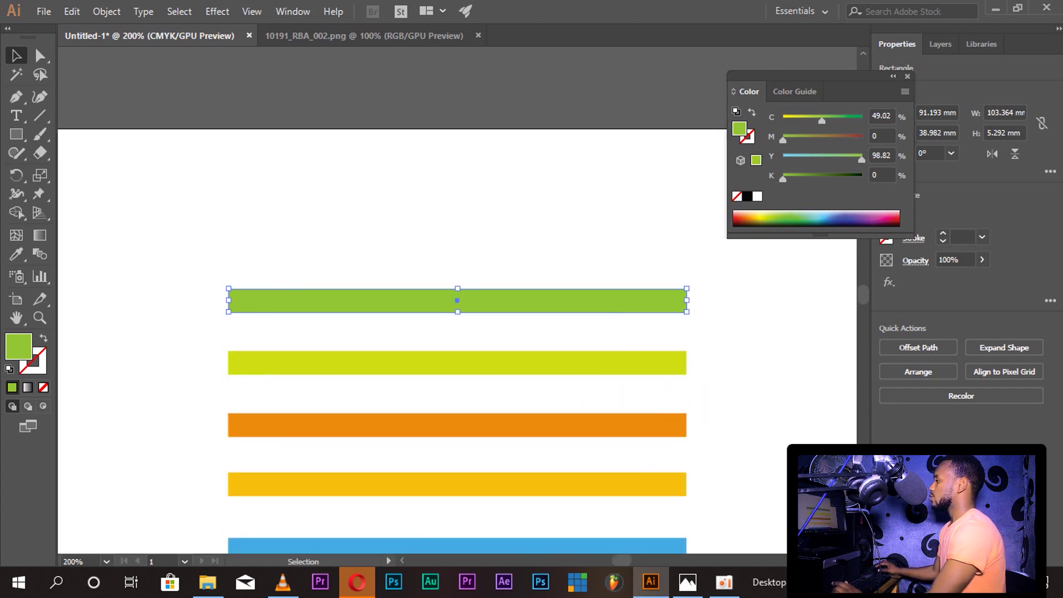
{"action": "left_click_drag", "start_coordinate": [686, 300], "coordinate": [573, 301]}
{"action": "left_click_drag", "start_coordinate": [229, 300], "coordinate": [352, 300]}
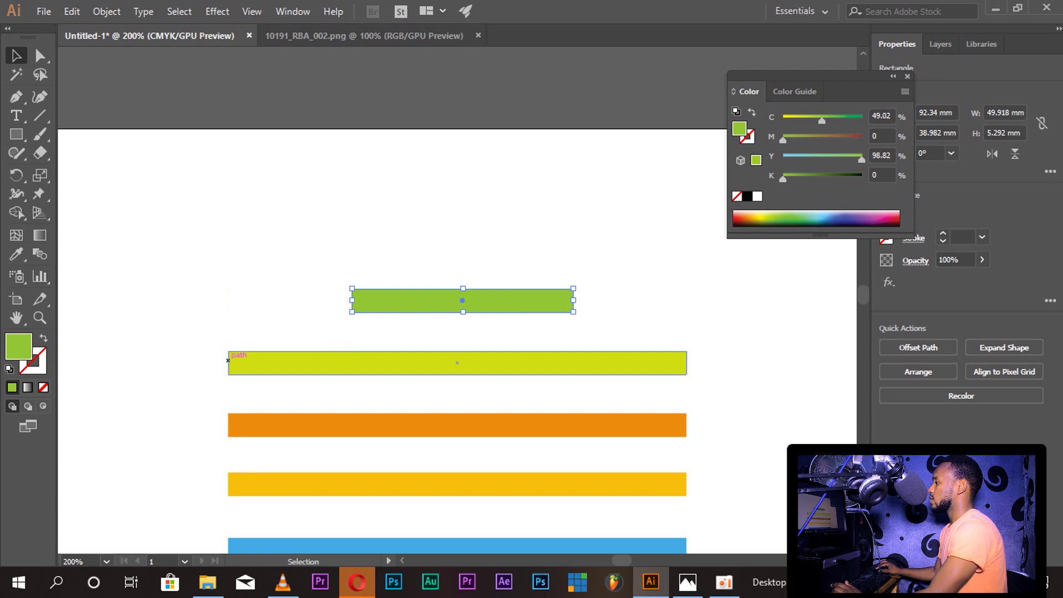
{"action": "left_click", "coordinate": [228, 365]}
{"action": "left_click_drag", "start_coordinate": [229, 363], "coordinate": [288, 363]}
{"action": "left_click_drag", "start_coordinate": [686, 362], "coordinate": [616, 362]}
Step: Shorten the orange and blue bars from both ends to about 90 mm wide, keeping their ends aligned with each other
{"action": "scroll", "coordinate": [616, 387], "scroll_direction": "down", "scroll_amount": 3}
{"action": "scroll", "coordinate": [457, 299], "scroll_direction": "down", "scroll_amount": 3}
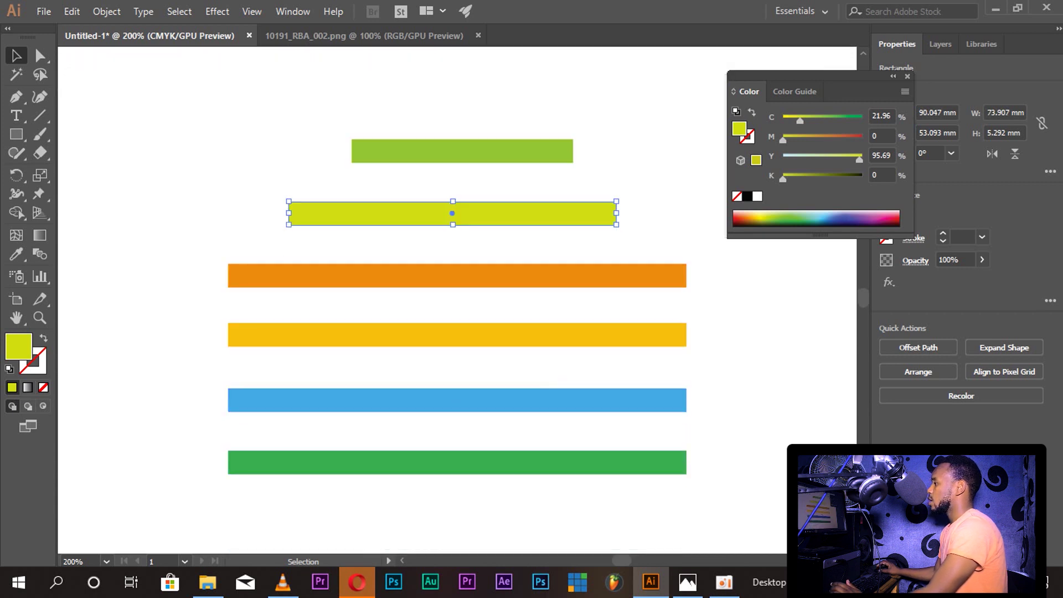
{"action": "left_click", "coordinate": [457, 276]}
{"action": "left_click_drag", "start_coordinate": [228, 275], "coordinate": [256, 275]}
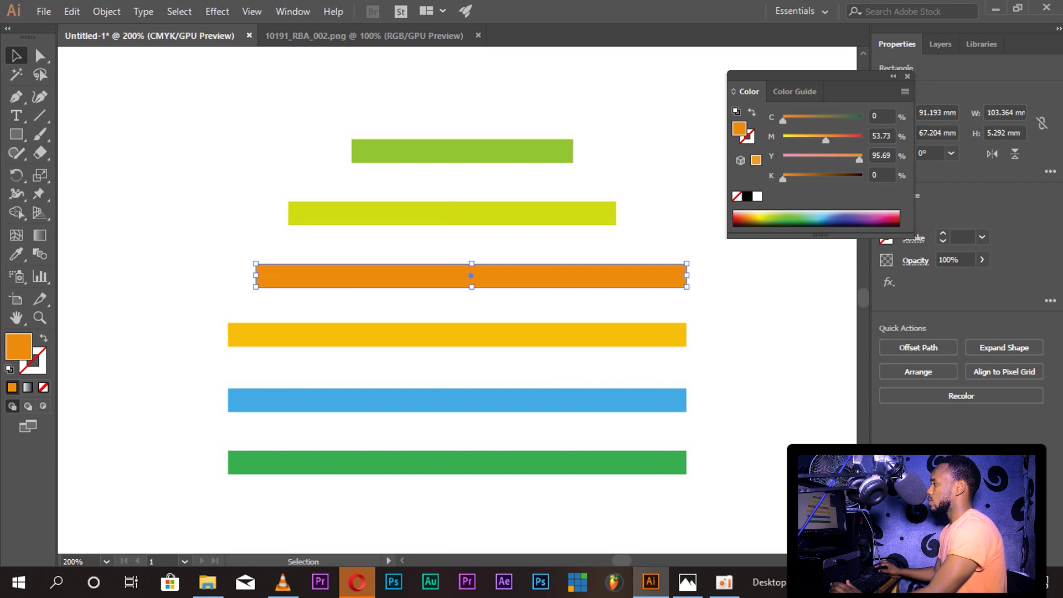
{"action": "left_click_drag", "start_coordinate": [686, 275], "coordinate": [656, 275]}
{"action": "left_click", "coordinate": [663, 388]}
{"action": "left_click_drag", "start_coordinate": [687, 400], "coordinate": [656, 399]}
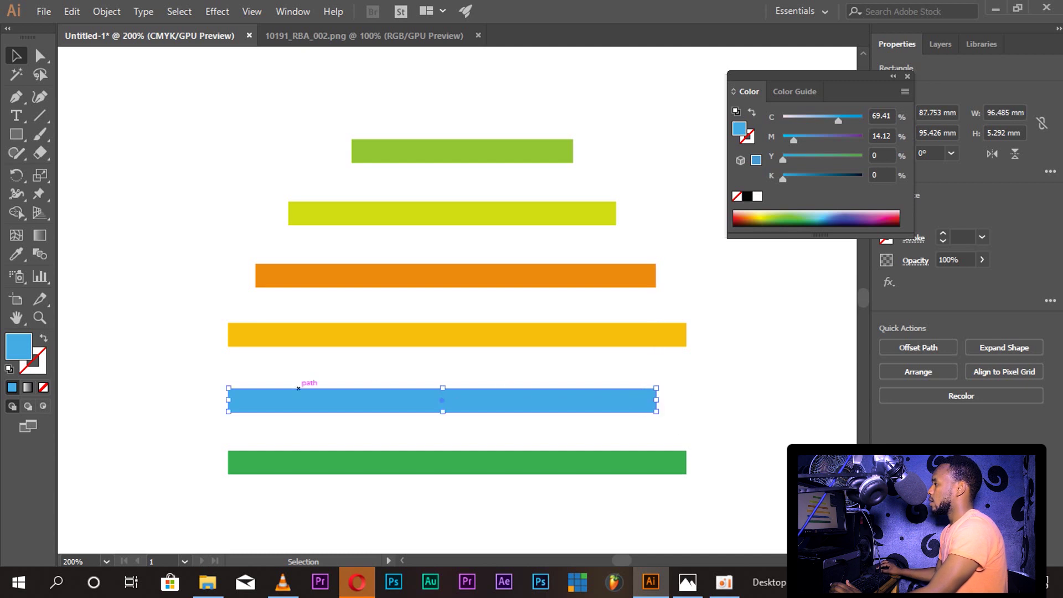
{"action": "left_click_drag", "start_coordinate": [228, 399], "coordinate": [255, 399]}
Step: Shorten the lowest green bar from both ends to about 50 mm wide, matching the top bar
{"action": "scroll", "coordinate": [251, 447], "scroll_direction": "down", "scroll_amount": 2}
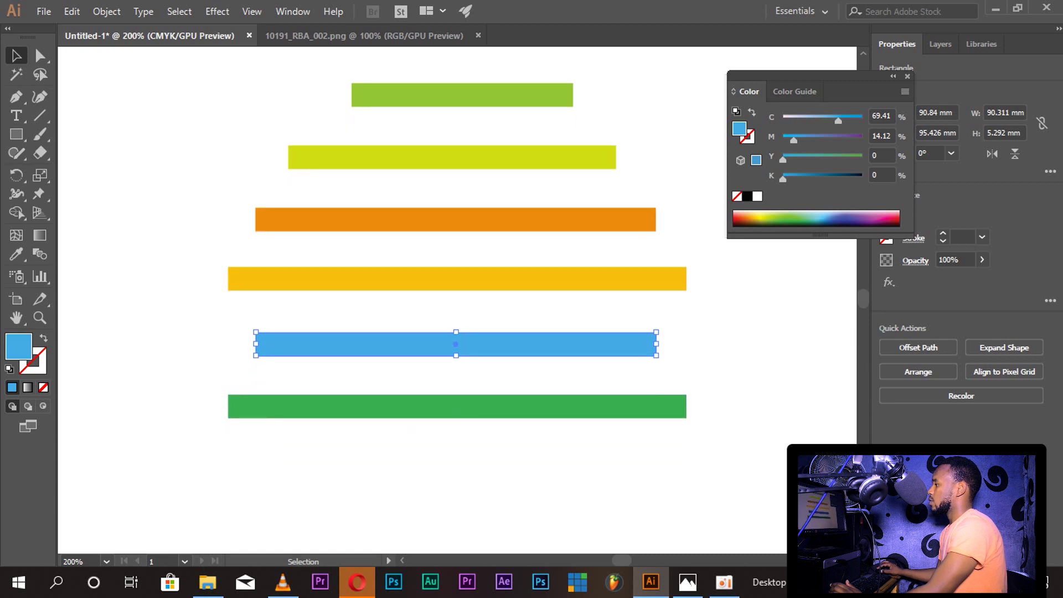
{"action": "left_click", "coordinate": [251, 407]}
{"action": "left_click_drag", "start_coordinate": [229, 406], "coordinate": [351, 403]}
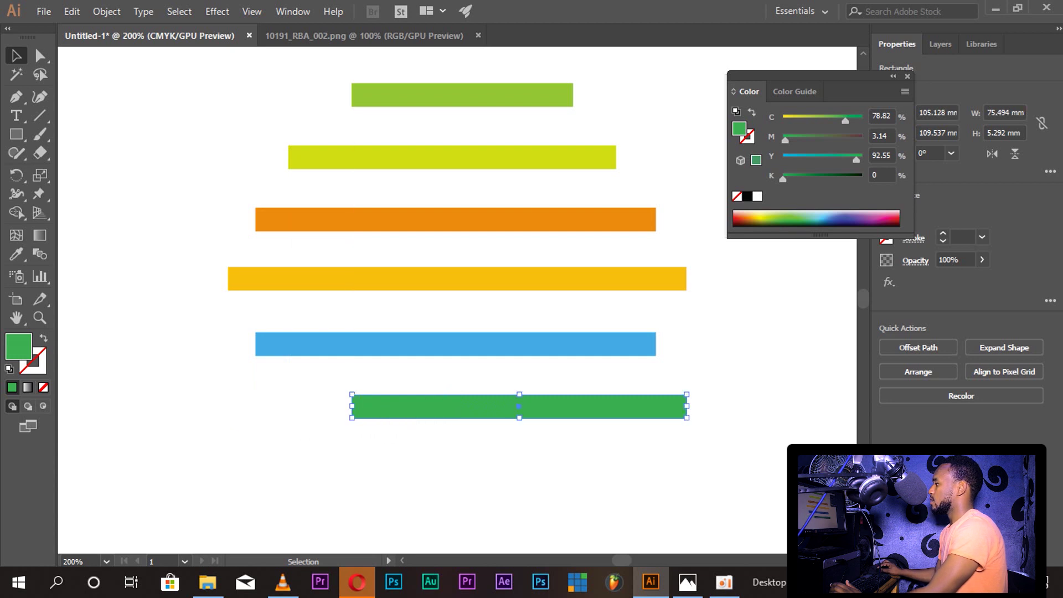
{"action": "left_click_drag", "start_coordinate": [687, 406], "coordinate": [572, 406]}
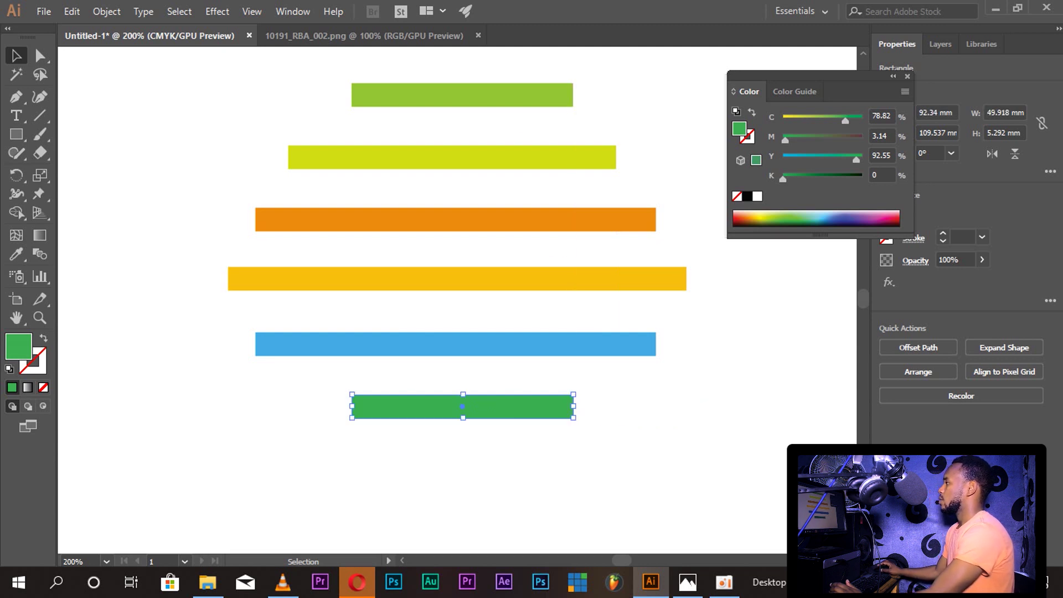
Step: Select all six coloured bars together and show the Symbols collection
{"action": "scroll", "coordinate": [457, 299], "scroll_direction": "up", "scroll_amount": 3}
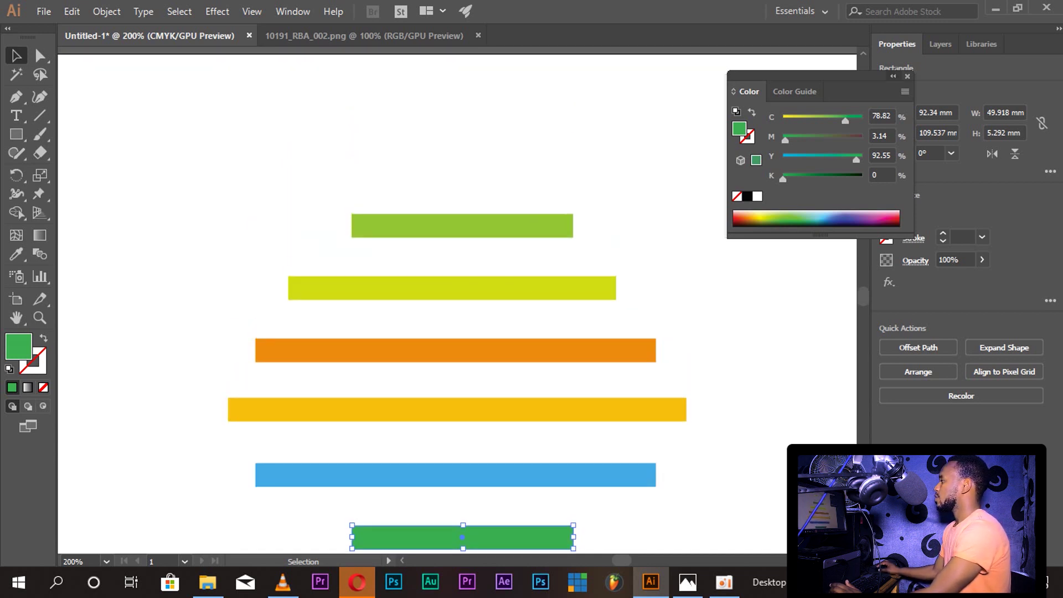
{"action": "key", "text": "a"}
{"action": "key", "text": "ctrl+minus"}
{"action": "key", "text": "ctrl+minus"}
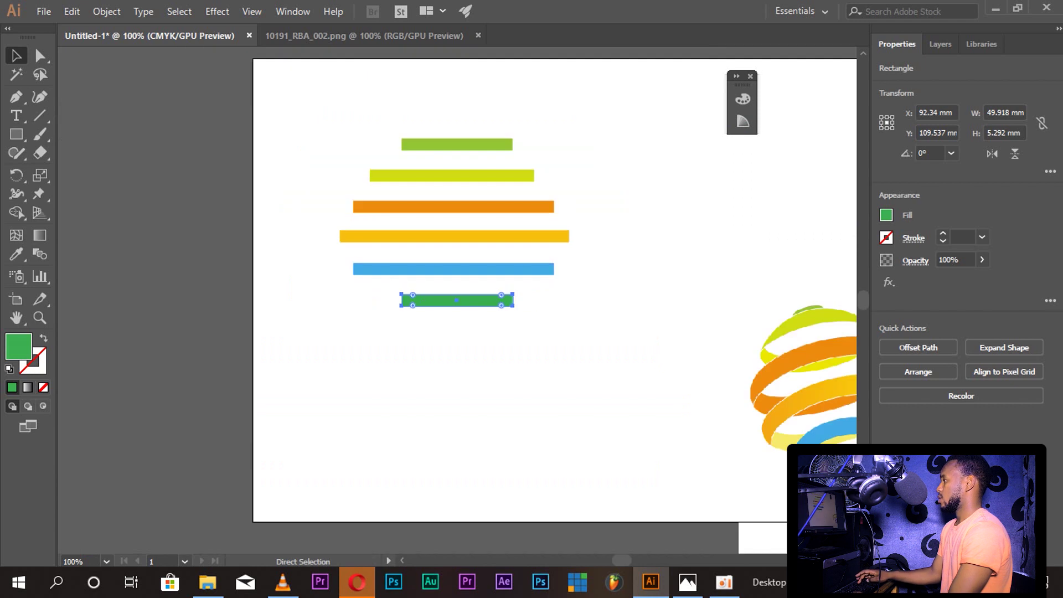
{"action": "key", "text": "v"}
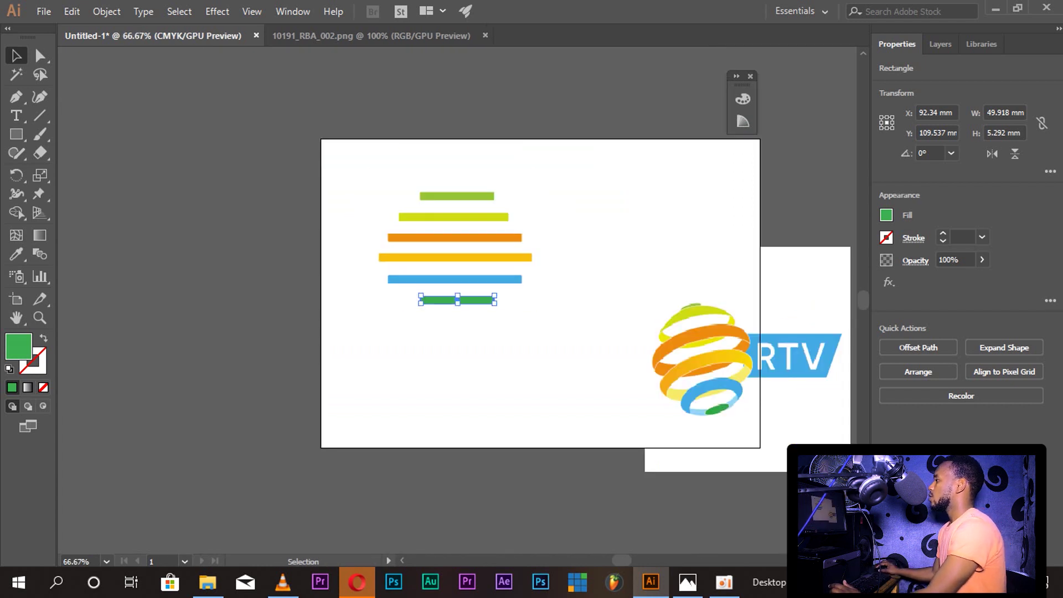
{"action": "left_click_drag", "start_coordinate": [403, 176], "coordinate": [556, 330]}
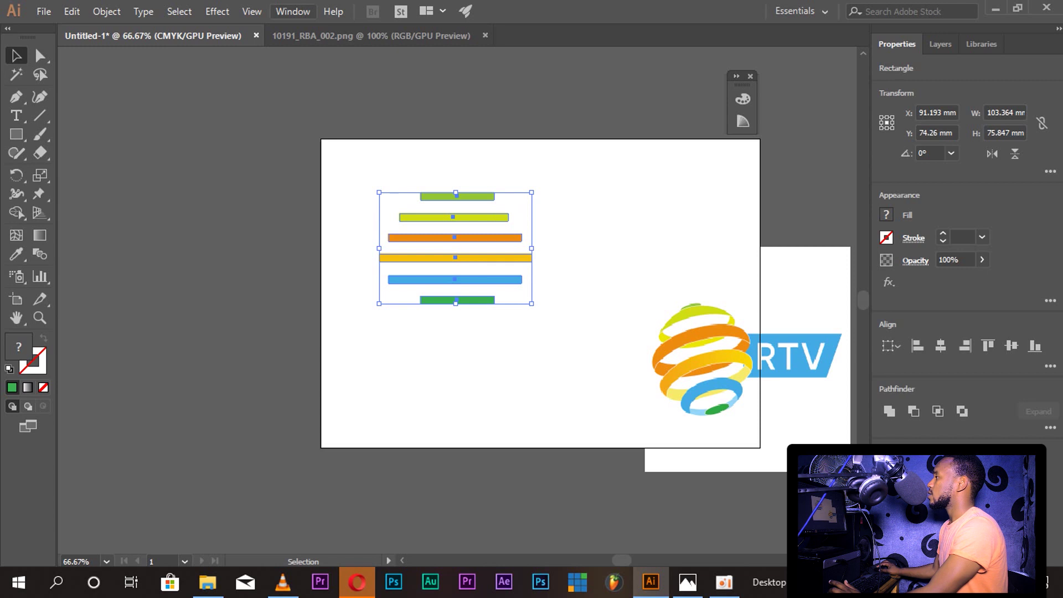
{"action": "left_click", "coordinate": [293, 11]}
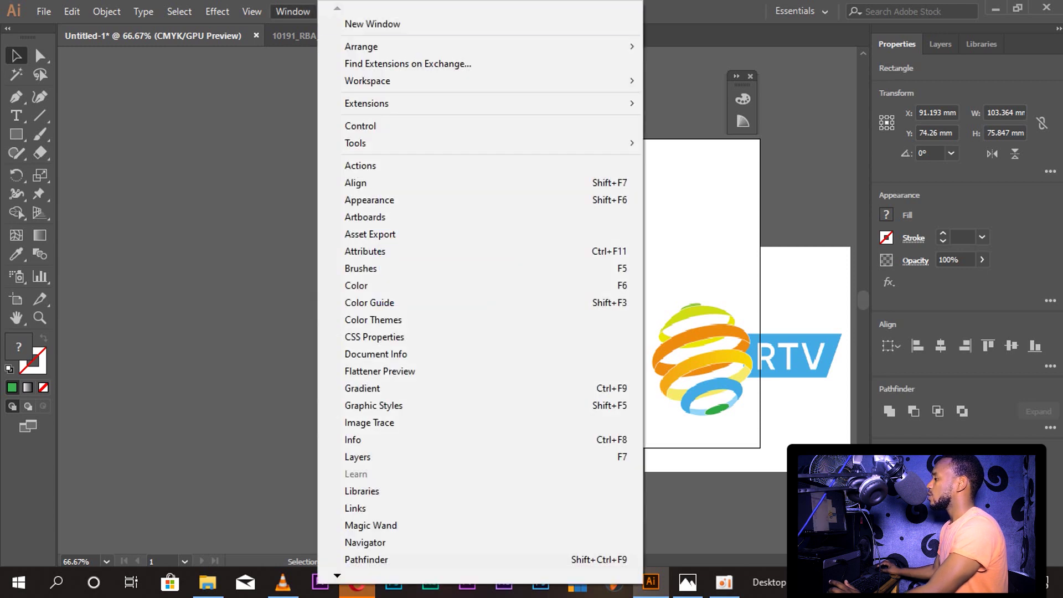
{"action": "mouse_move", "coordinate": [336, 575]}
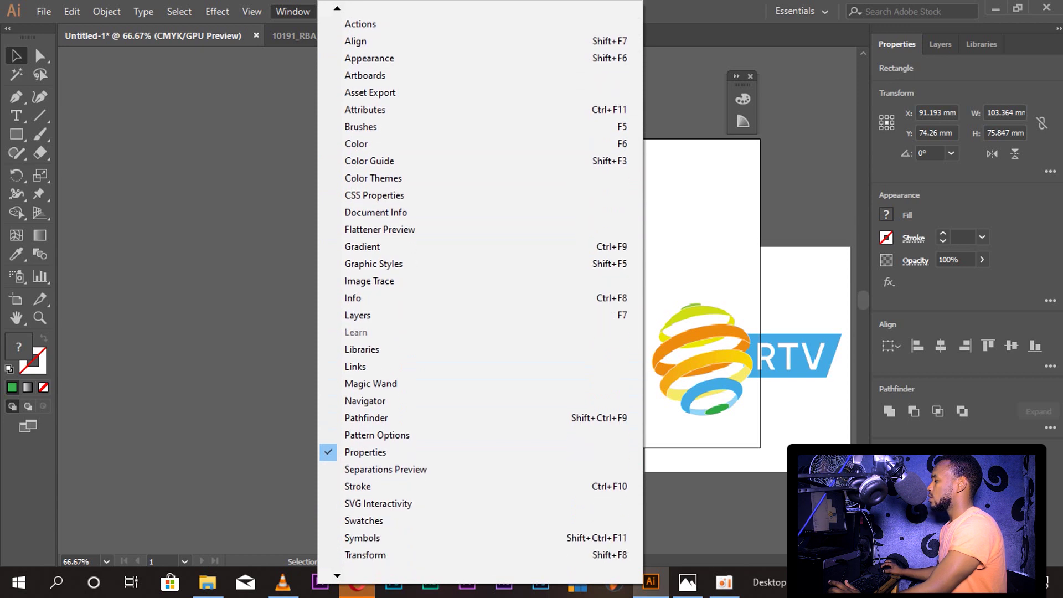
{"action": "left_click", "coordinate": [363, 501]}
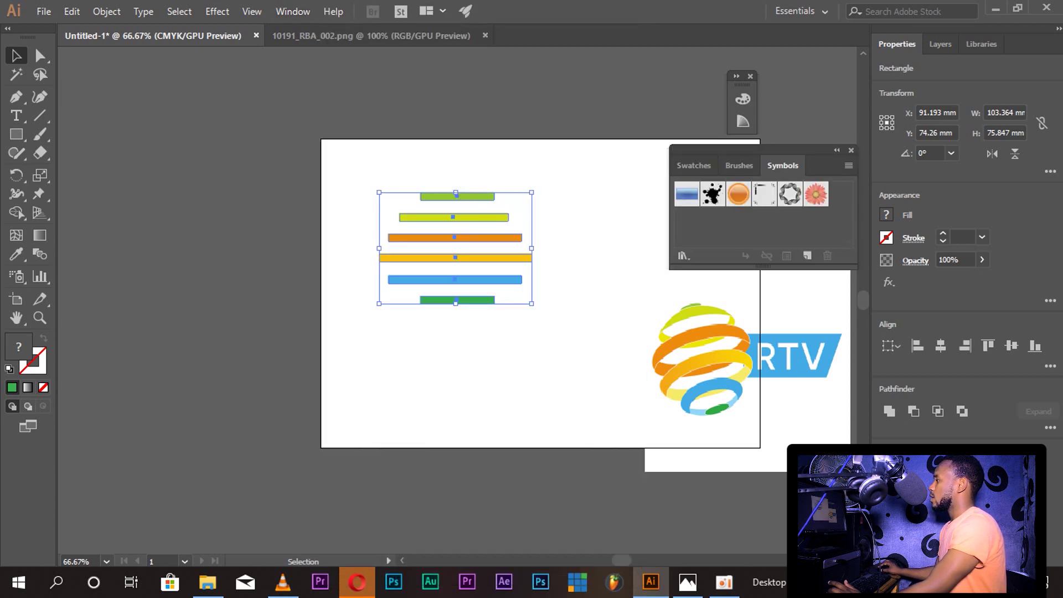
Step: Save the bars as a dynamic Movie Clip symbol named "RTV Symbol", and delete the bars from the artboard
{"action": "left_click_drag", "start_coordinate": [456, 195], "coordinate": [714, 221]}
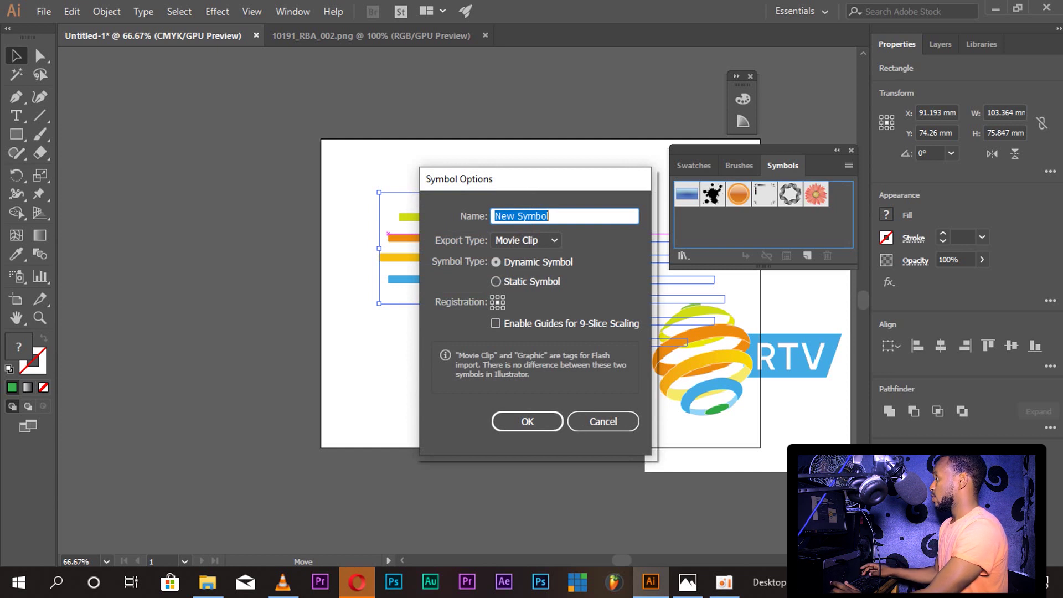
{"action": "left_click", "coordinate": [514, 215]}
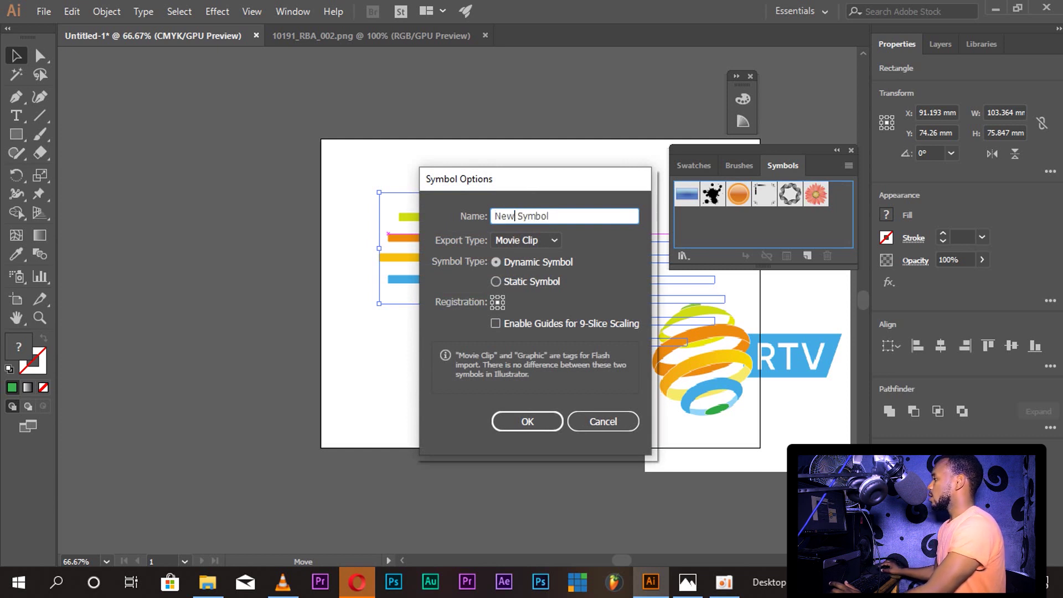
{"action": "key", "text": "BackSpace"}
{"action": "key", "text": "BackSpace"}
{"action": "key", "text": "BackSpace"}
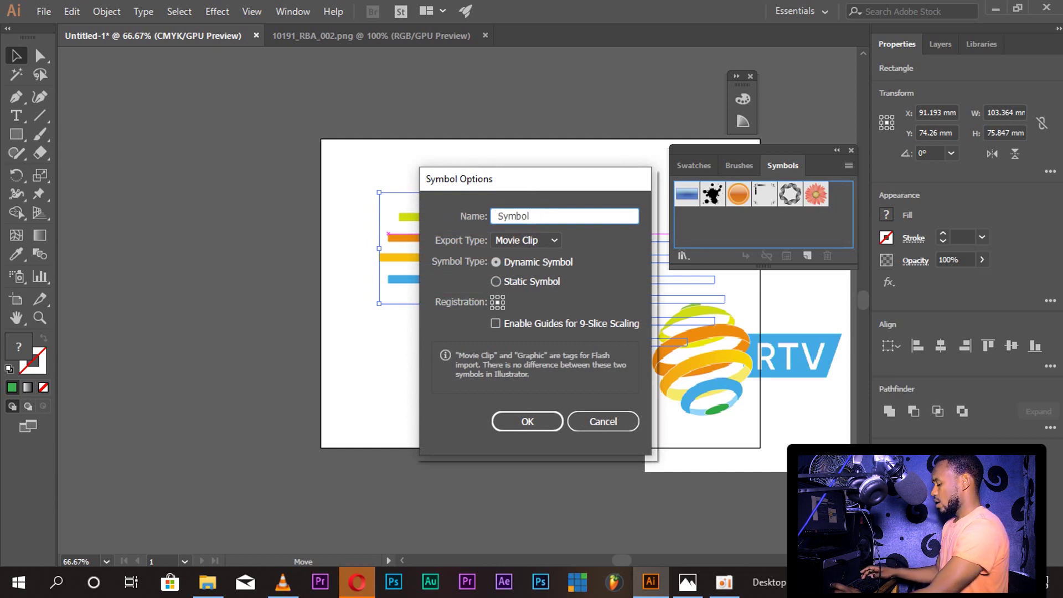
{"action": "type", "text": "R"}
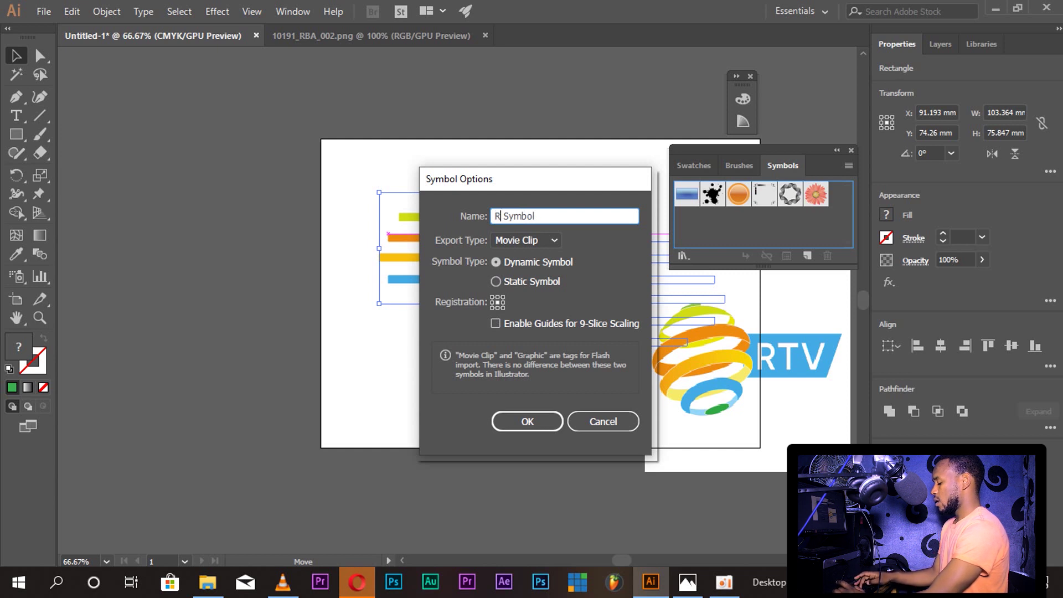
{"action": "key", "text": "BackSpace"}
{"action": "type", "text": "RTV"}
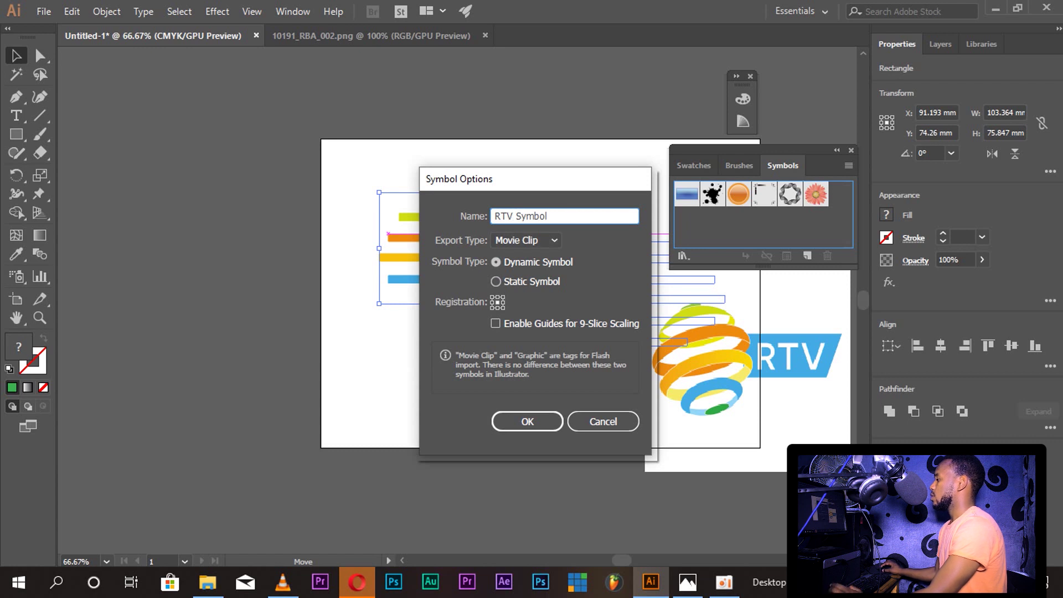
{"action": "left_click", "coordinate": [527, 421]}
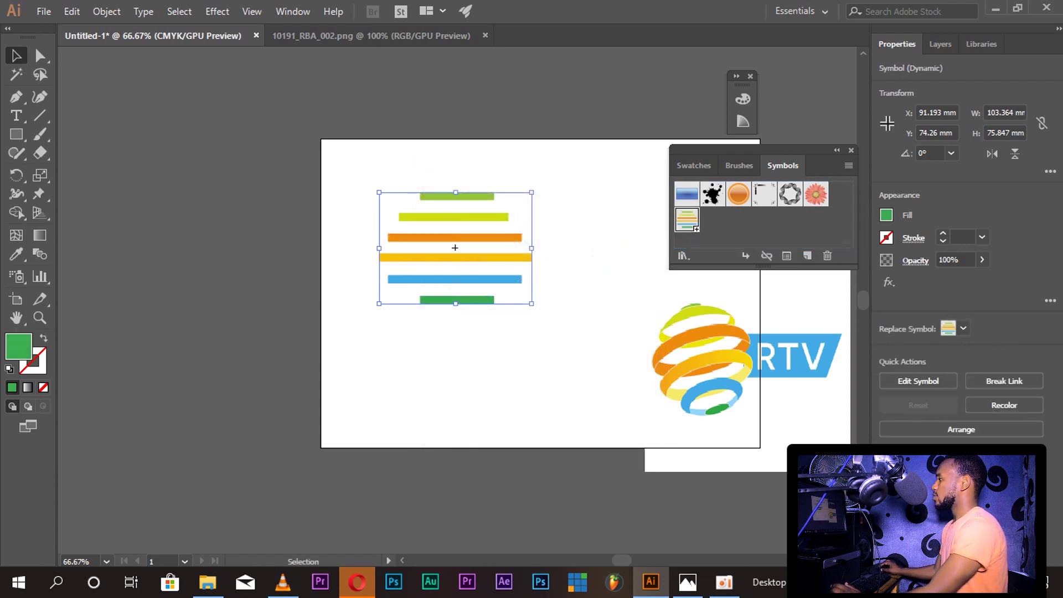
{"action": "key", "text": "Delete"}
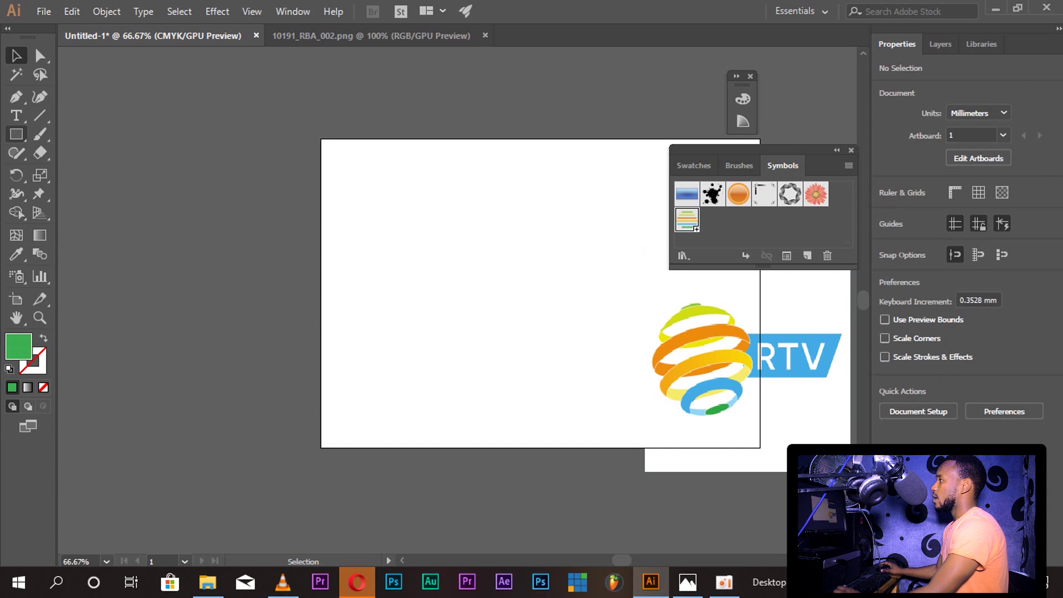
Step: Draw a green circle with the Ellipse tool, move it inside the artboard and scale it to about 123 mm in diameter
{"action": "left_click", "coordinate": [16, 134]}
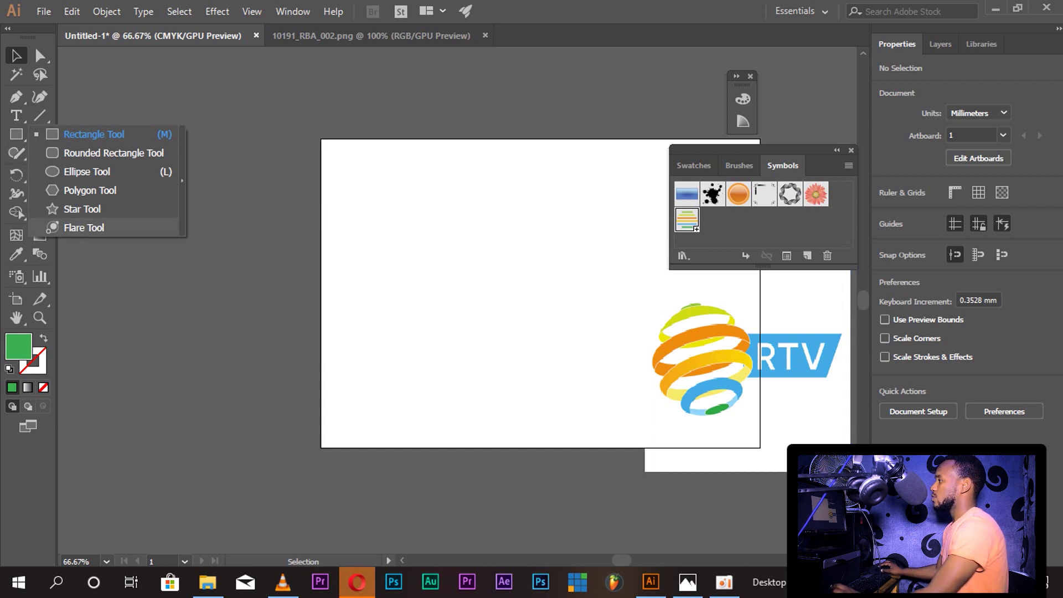
{"action": "key", "text": "l"}
{"action": "left_click_drag", "start_coordinate": [422, 227], "coordinate": [550, 354]}
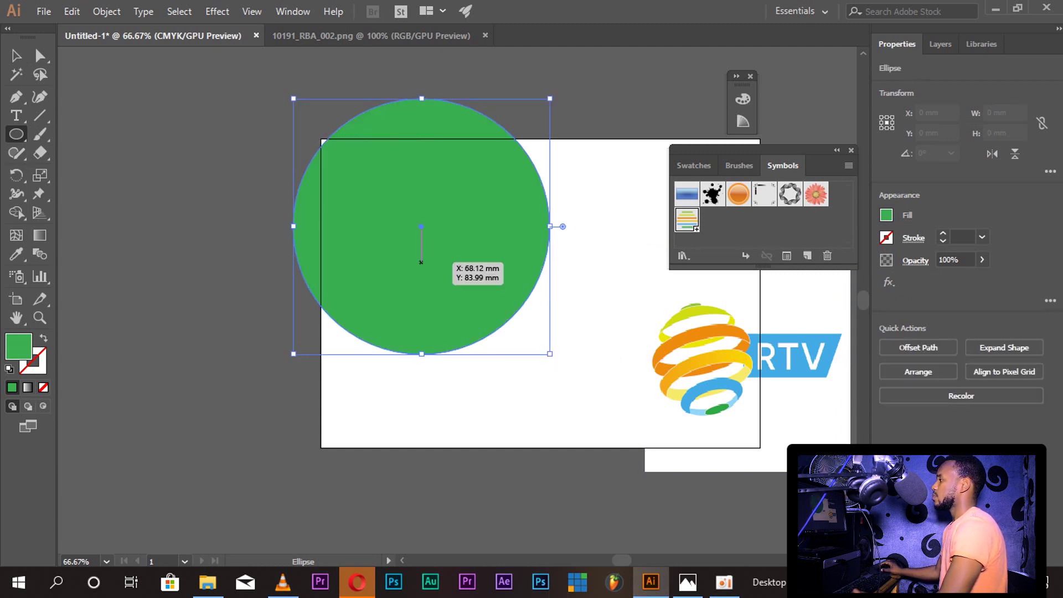
{"action": "key", "text": "v"}
{"action": "left_click_drag", "start_coordinate": [424, 356], "coordinate": [485, 427]}
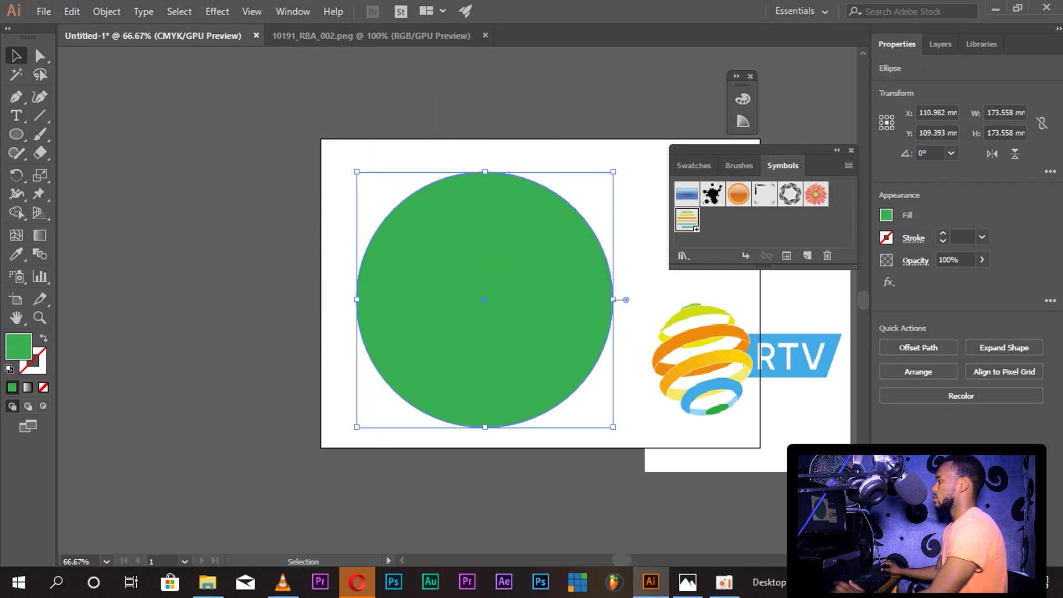
{"action": "left_click_drag", "start_coordinate": [613, 427], "coordinate": [575, 390]}
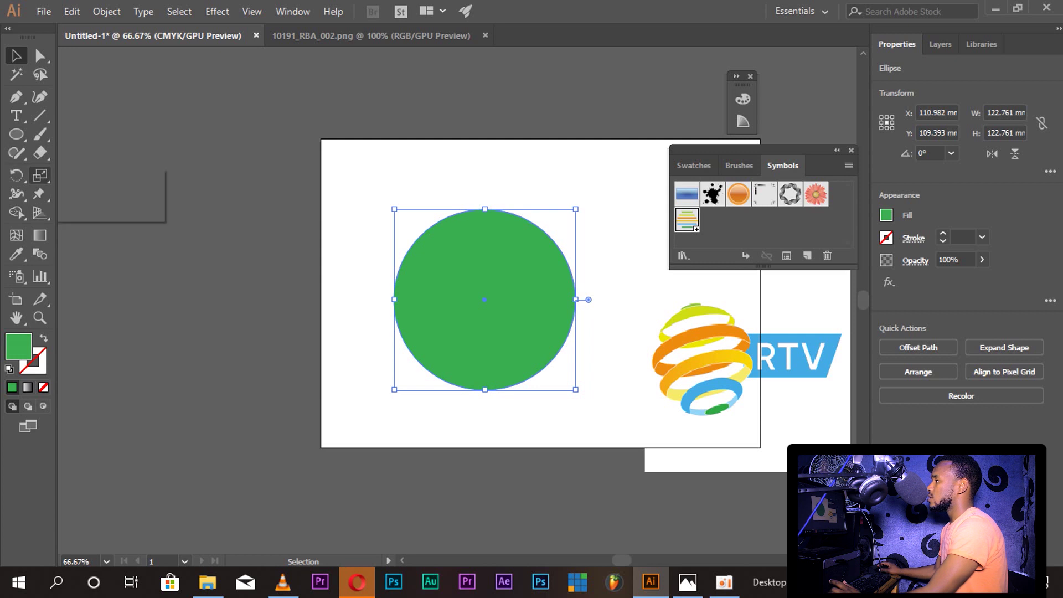
Step: Cut the circle at its top and bottom anchor points with the Scissors tool and delete its left half
{"action": "left_click", "coordinate": [40, 175]}
{"action": "left_click", "coordinate": [40, 153]}
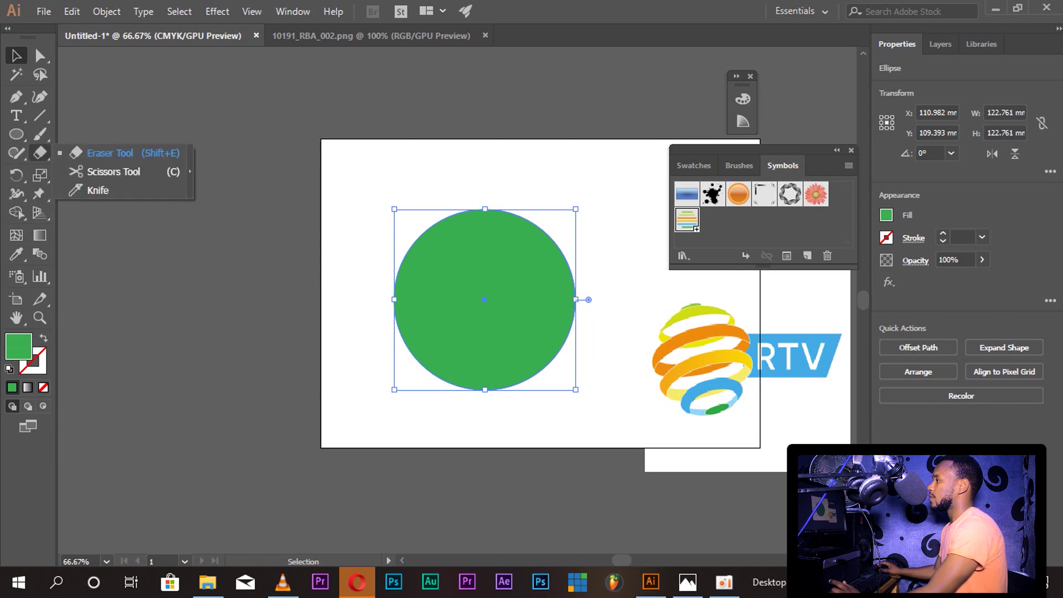
{"action": "left_click", "coordinate": [105, 172]}
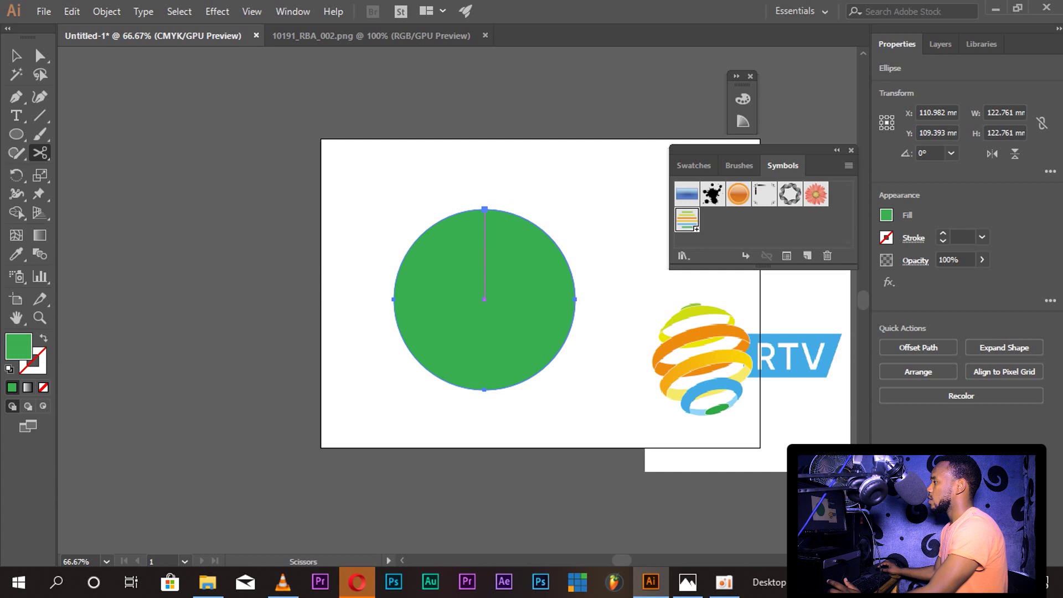
{"action": "left_click", "coordinate": [484, 209]}
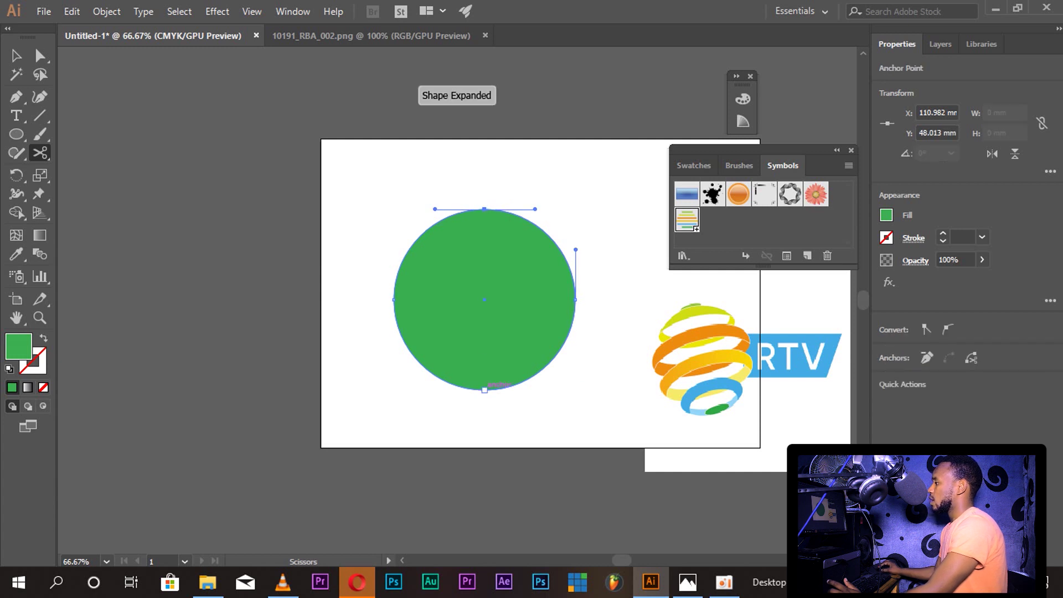
{"action": "left_click", "coordinate": [484, 389]}
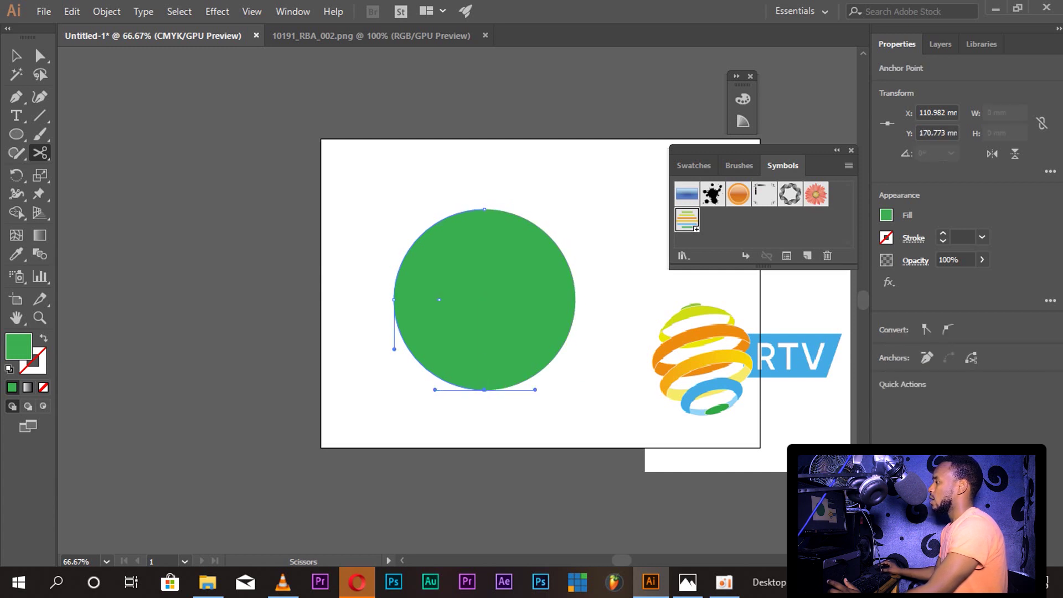
{"action": "left_click", "coordinate": [16, 56]}
{"action": "key", "text": "Delete"}
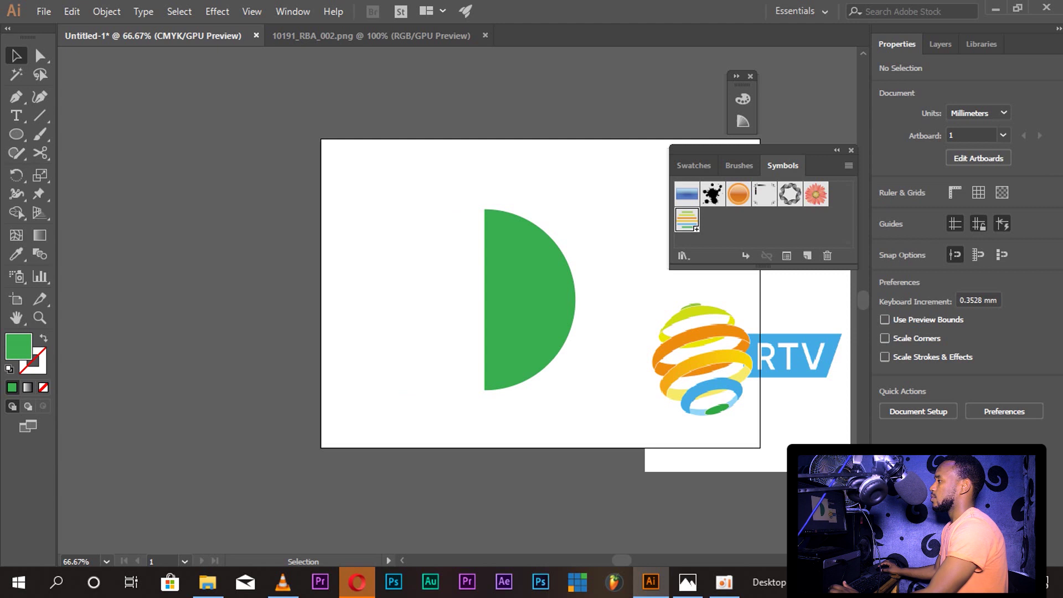
Step: Start a 360° 3D Revolve effect from the left edge on the green half-circle, with preview enabled
{"action": "left_click", "coordinate": [530, 299]}
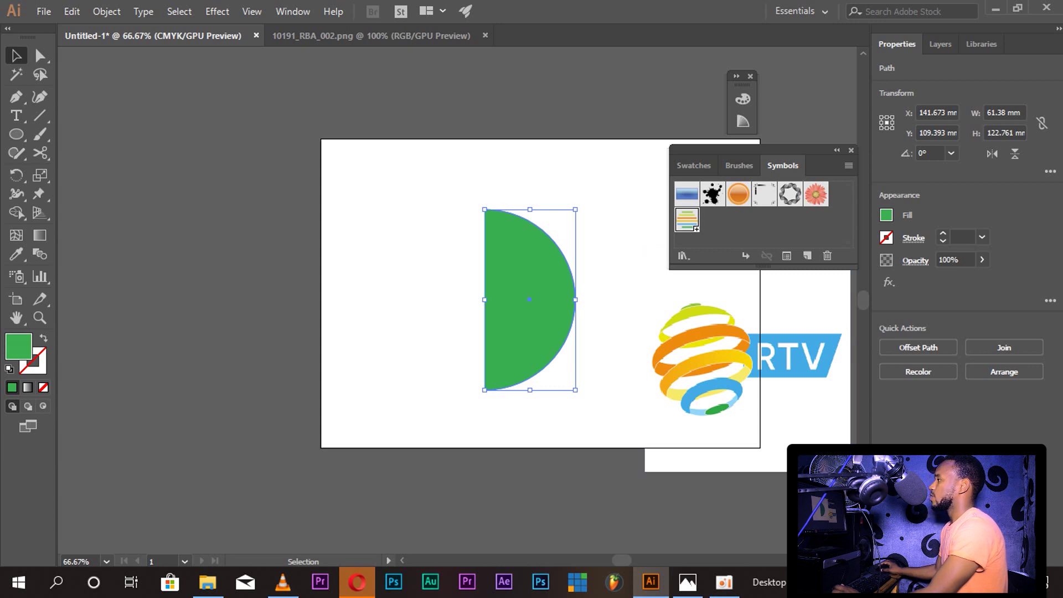
{"action": "left_click", "coordinate": [217, 11]}
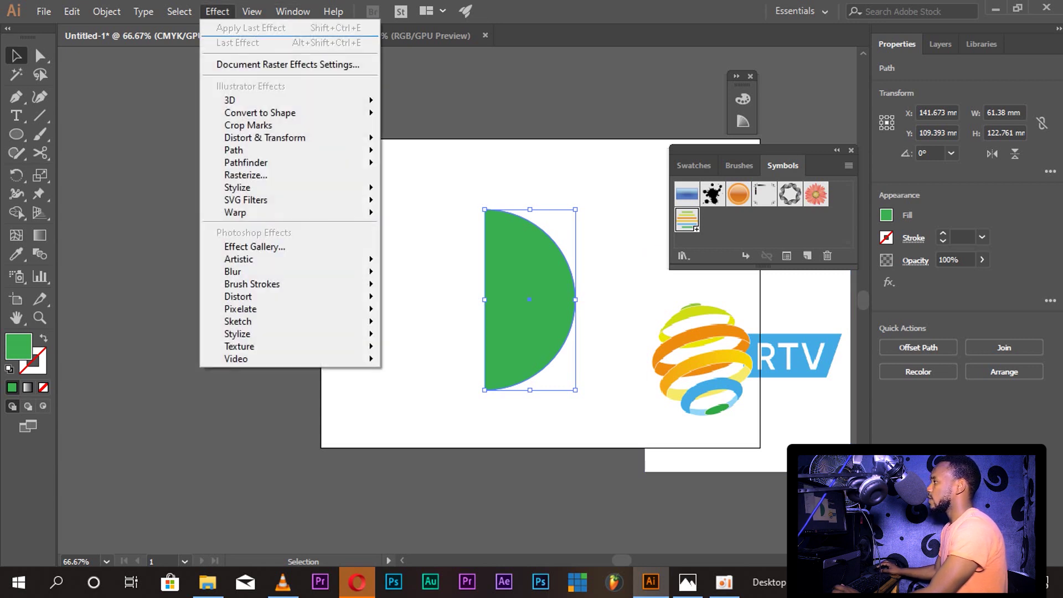
{"action": "mouse_move", "coordinate": [232, 100]}
{"action": "left_click", "coordinate": [422, 120]}
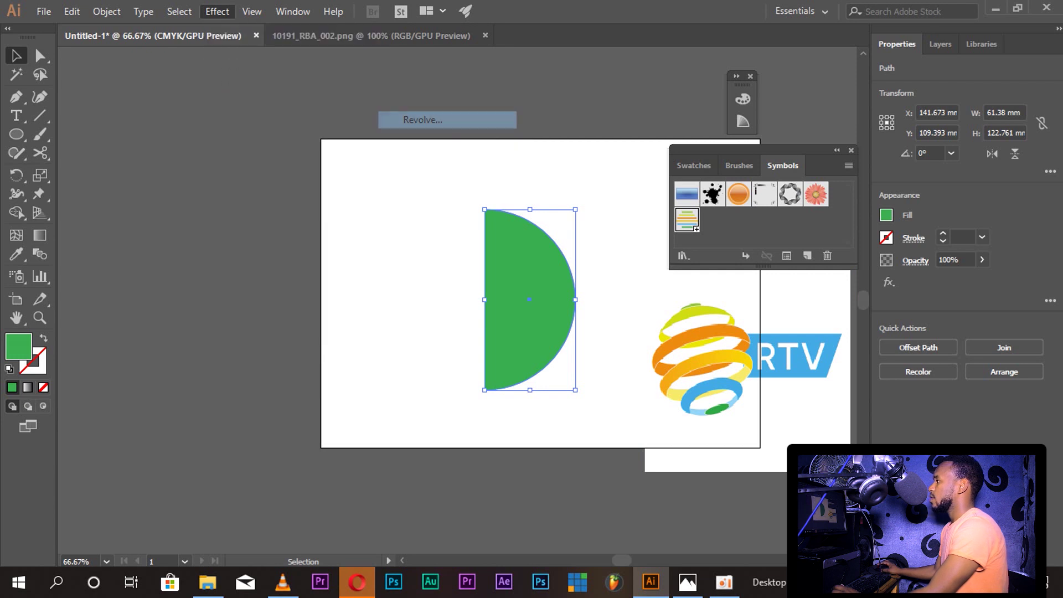
{"action": "left_click_drag", "start_coordinate": [387, 154], "coordinate": [676, 12]}
{"action": "left_click", "coordinate": [637, 335]}
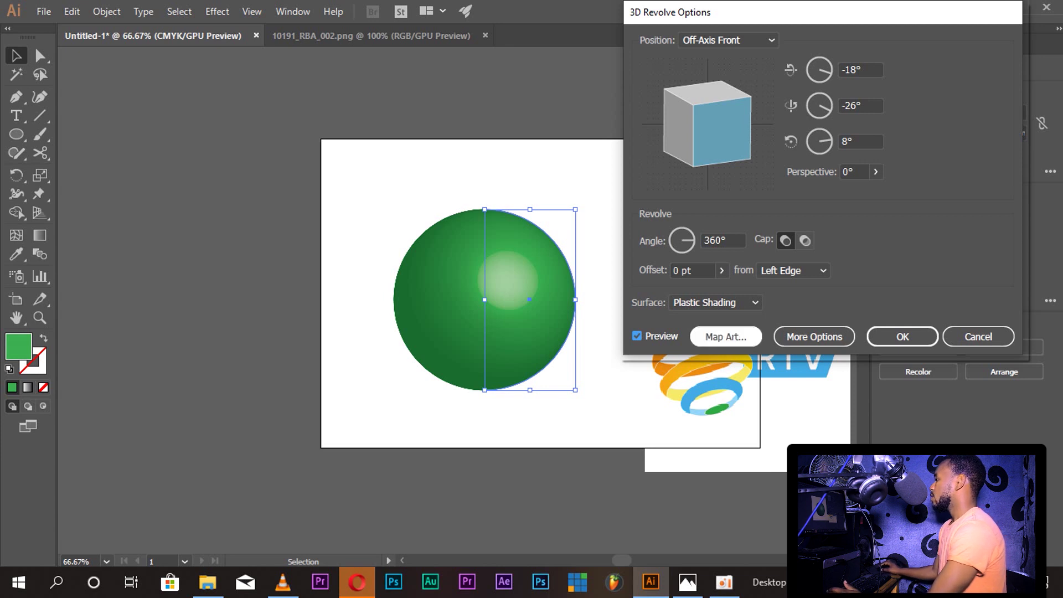
Step: Map the RTV Symbol onto the revolved sphere's surface and make the sphere's geometry invisible
{"action": "left_click", "coordinate": [726, 336]}
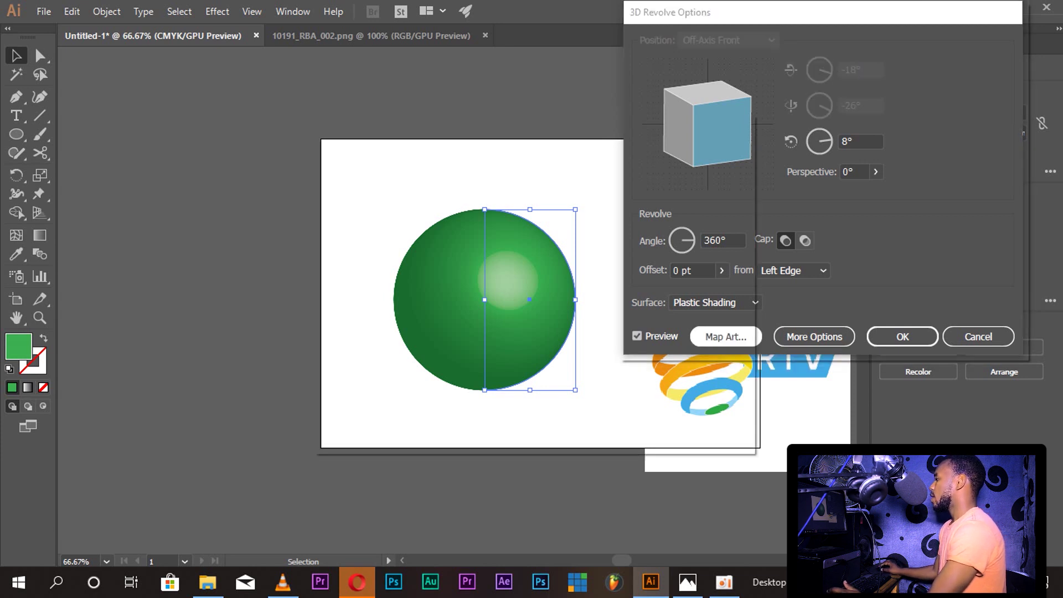
{"action": "left_click_drag", "start_coordinate": [443, 124], "coordinate": [766, 89]}
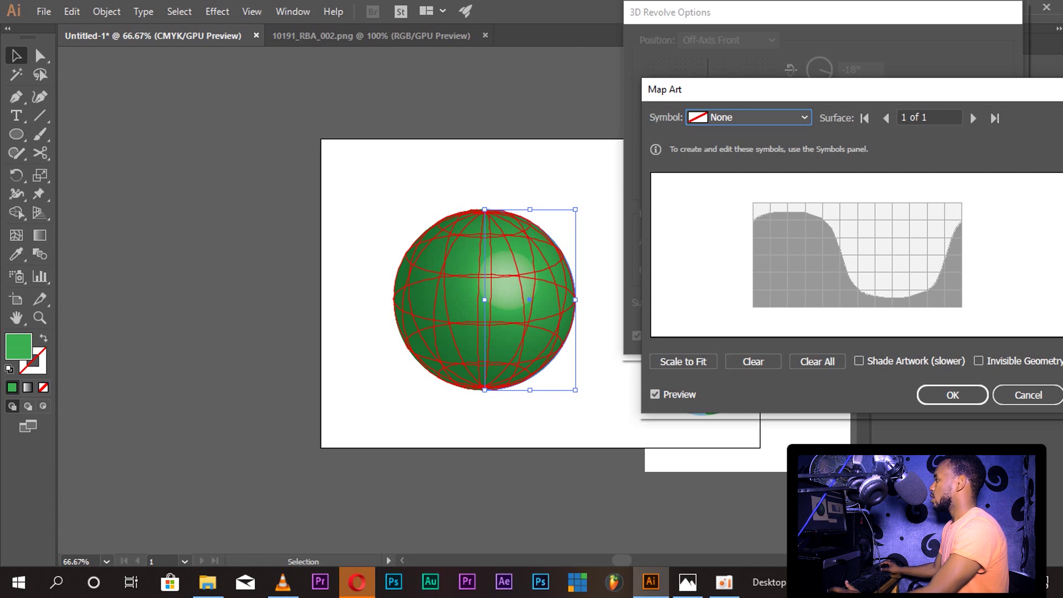
{"action": "left_click_drag", "start_coordinate": [767, 89], "coordinate": [767, 50]}
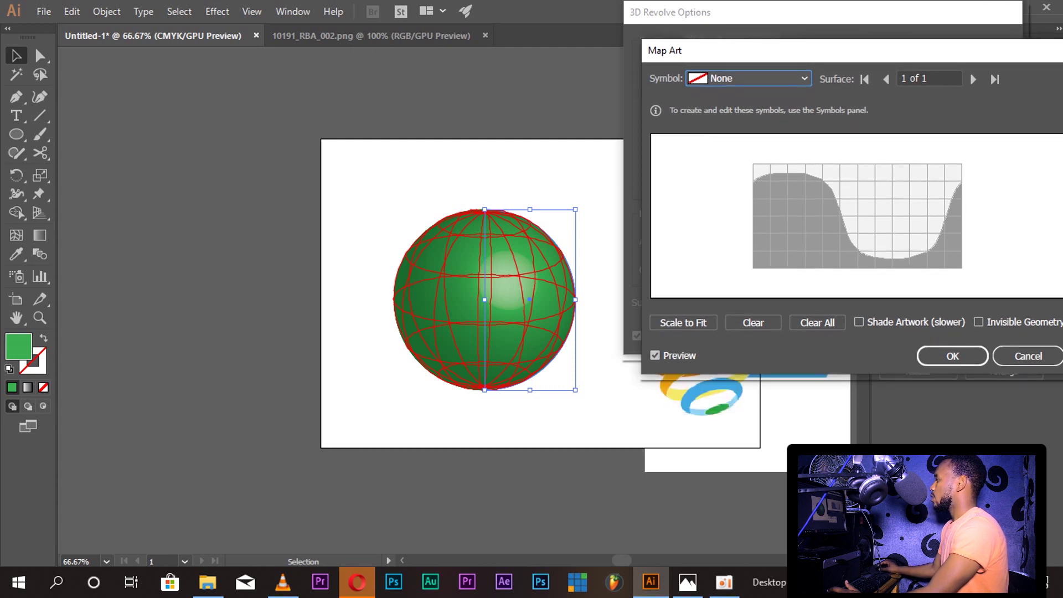
{"action": "left_click", "coordinate": [687, 582]}
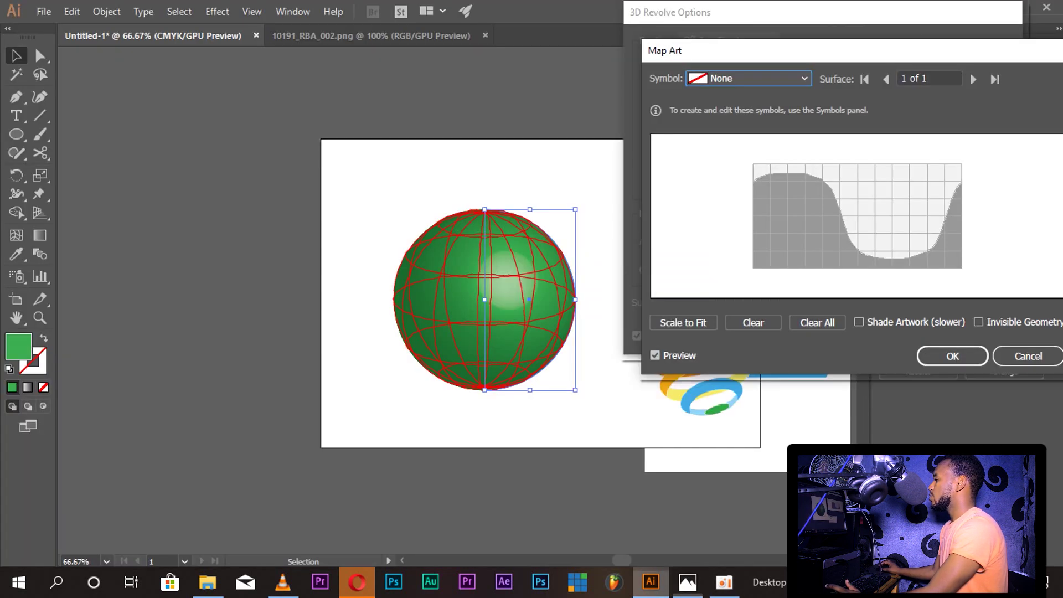
{"action": "left_click", "coordinate": [650, 581]}
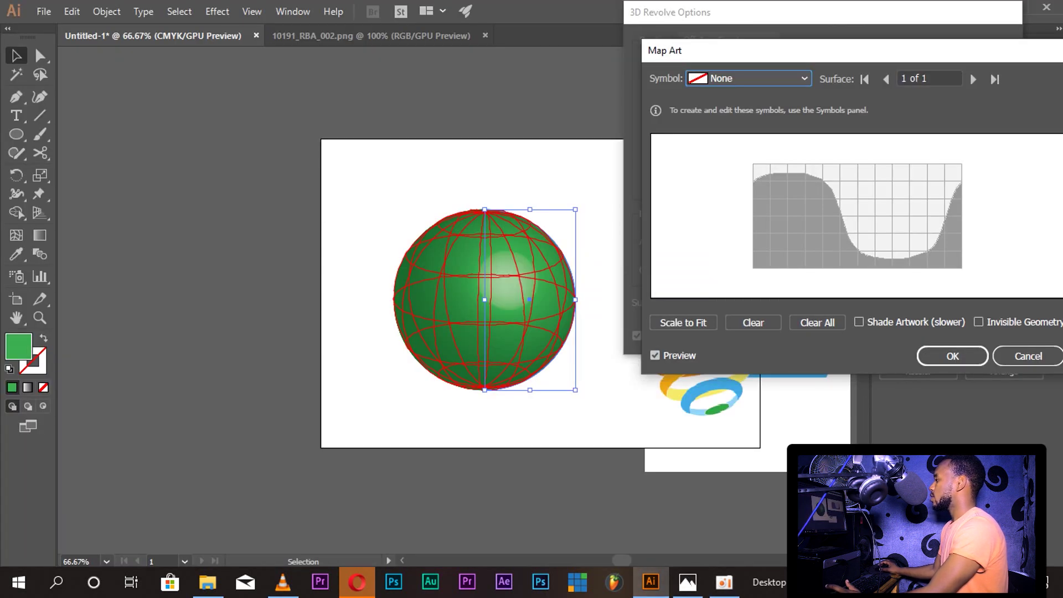
{"action": "left_click", "coordinate": [979, 322]}
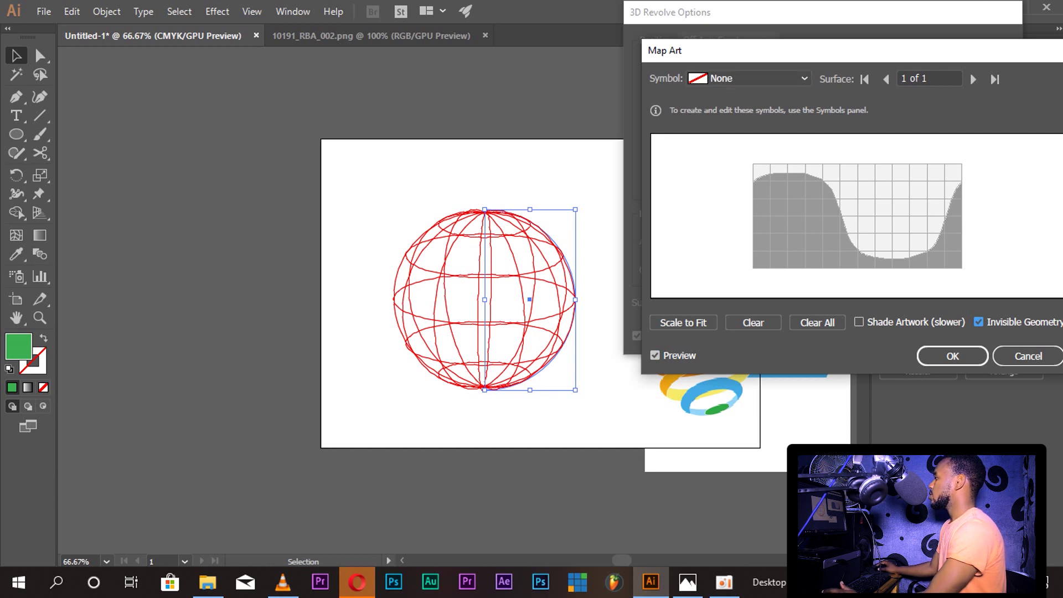
{"action": "left_click", "coordinate": [782, 79]}
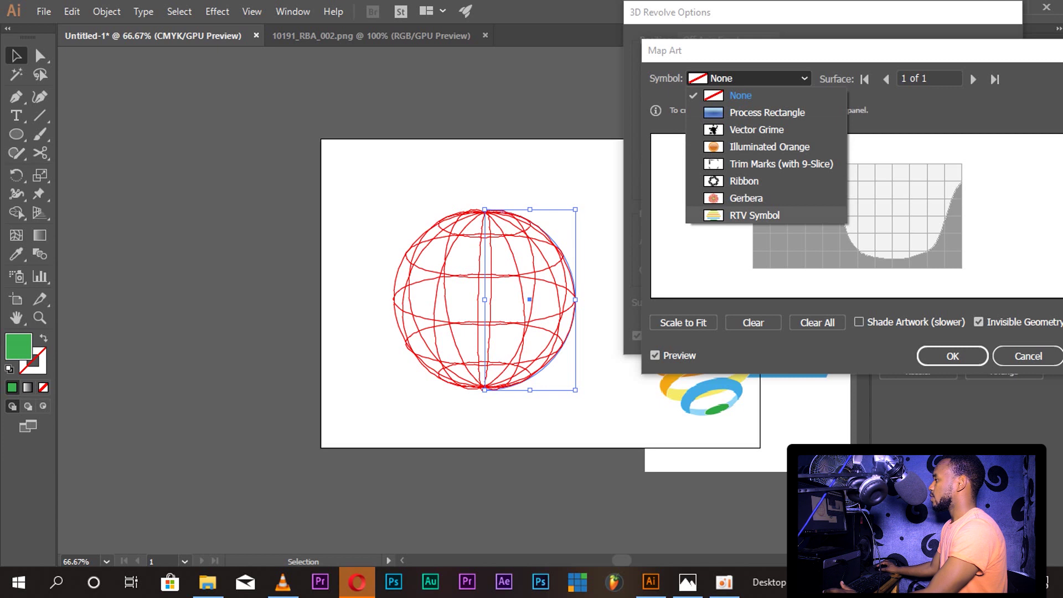
{"action": "left_click", "coordinate": [754, 215]}
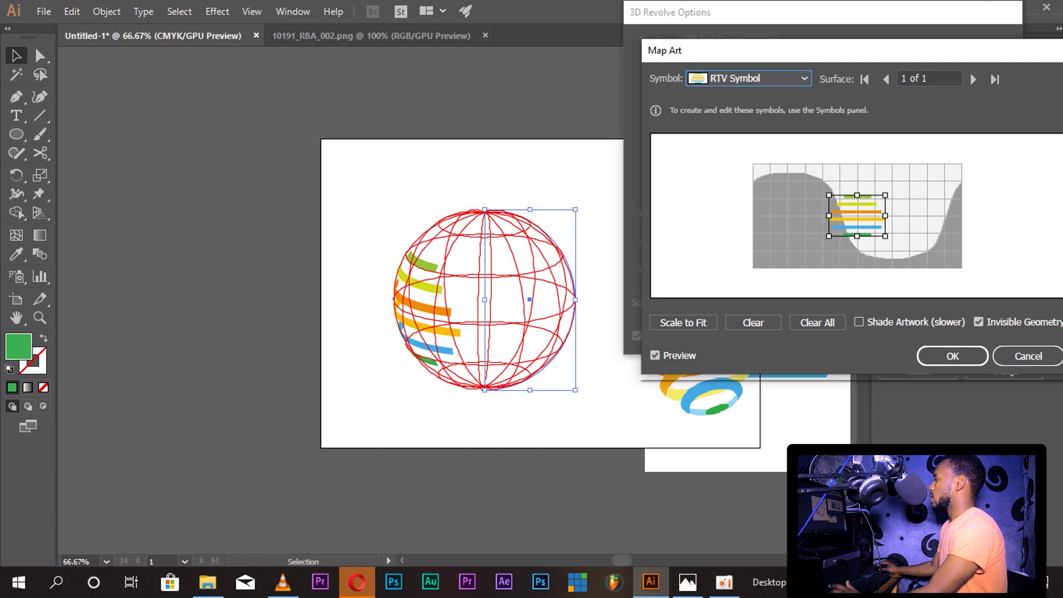
Step: Stretch the mapped symbol over nearly the full height of the surface grid and well beyond its left and right sides
{"action": "left_click_drag", "start_coordinate": [885, 215], "coordinate": [962, 215]}
{"action": "left_click_drag", "start_coordinate": [896, 195], "coordinate": [896, 166]}
{"action": "left_click_drag", "start_coordinate": [829, 235], "coordinate": [750, 264]}
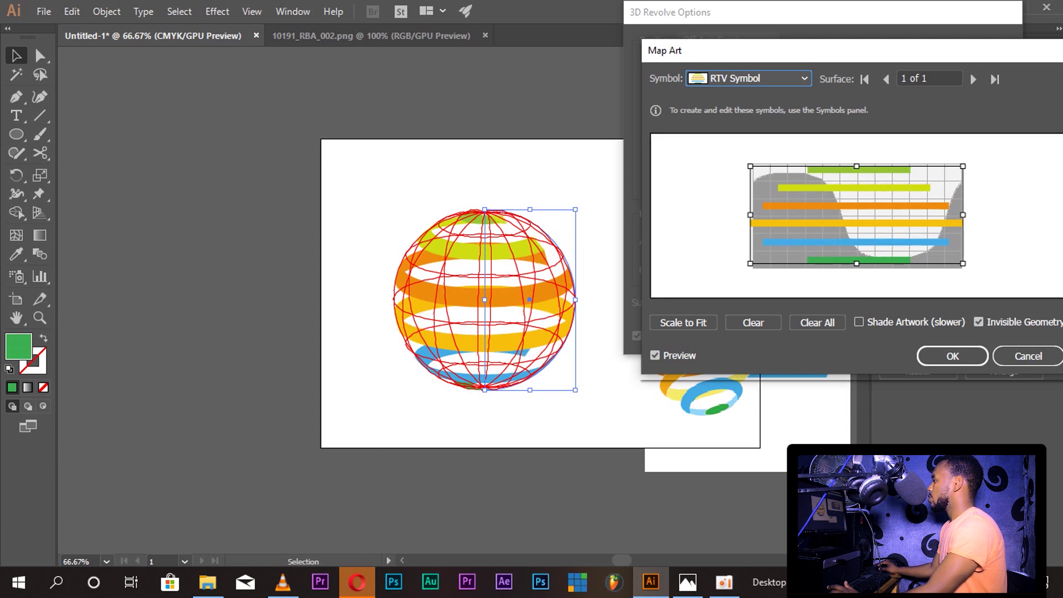
{"action": "left_click_drag", "start_coordinate": [963, 215], "coordinate": [1005, 215]}
{"action": "left_click_drag", "start_coordinate": [750, 215], "coordinate": [710, 215]}
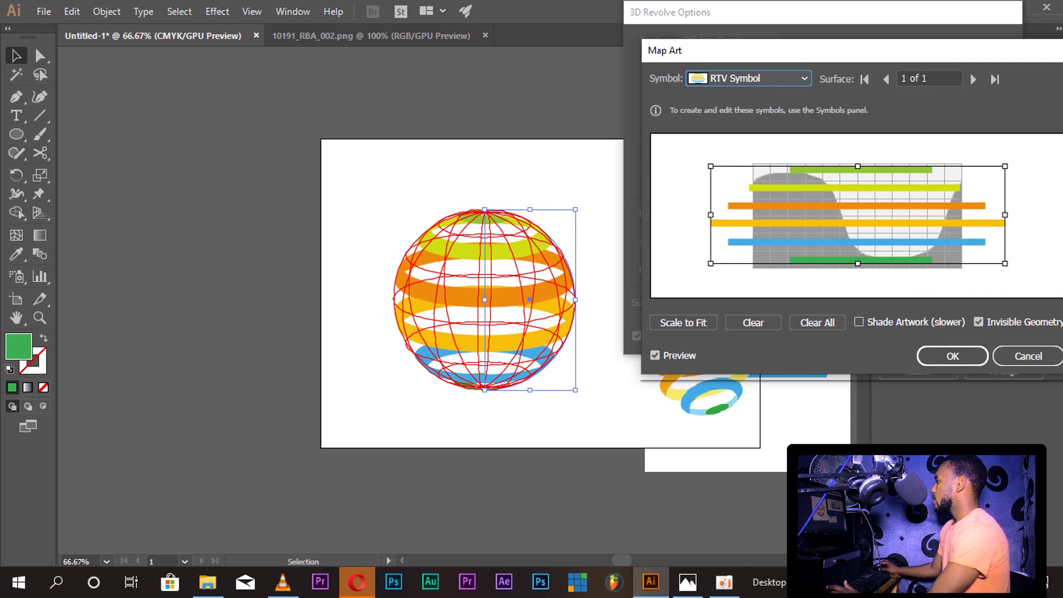
{"action": "left_click_drag", "start_coordinate": [710, 214], "coordinate": [654, 214]}
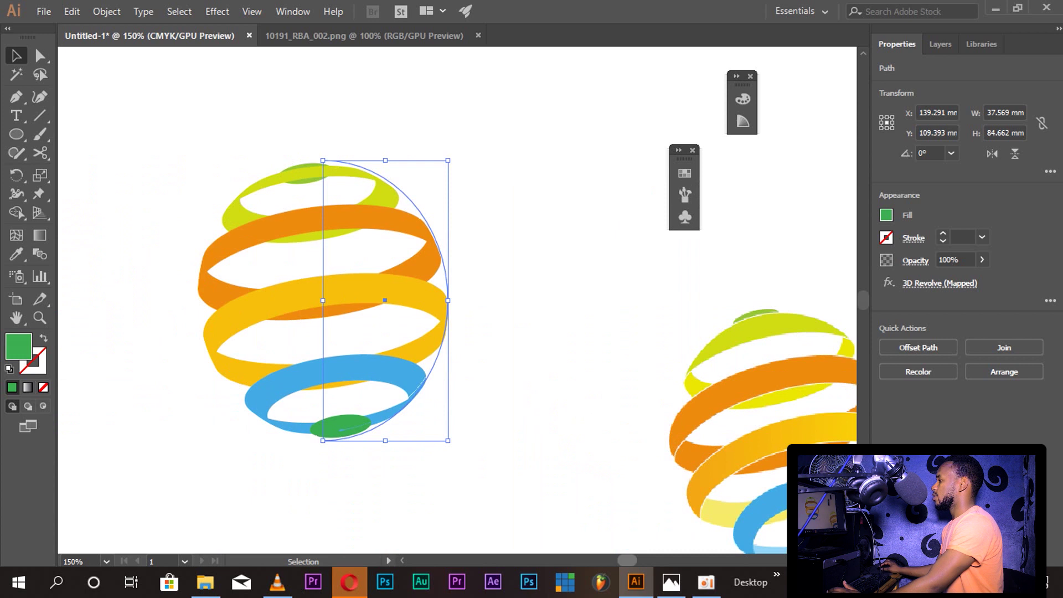
Step: Draw a four-cornered green banner about 54 mm long with the Pen tool, starting at the globe's right edge and ending in a slanted side
{"action": "scroll", "coordinate": [429, 299], "scroll_direction": "right", "scroll_amount": 3}
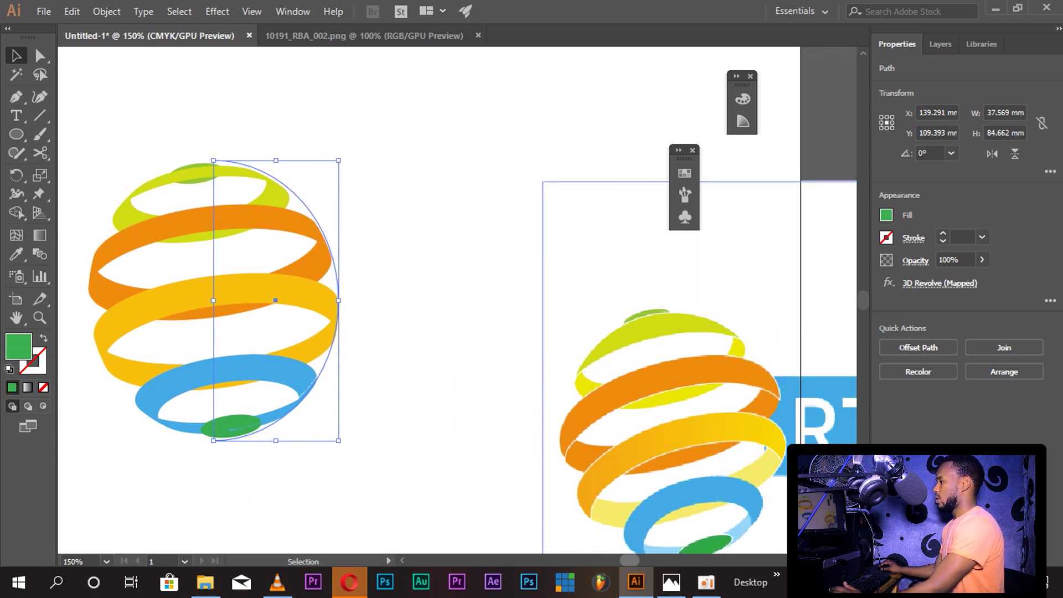
{"action": "key", "text": "ctrl+1"}
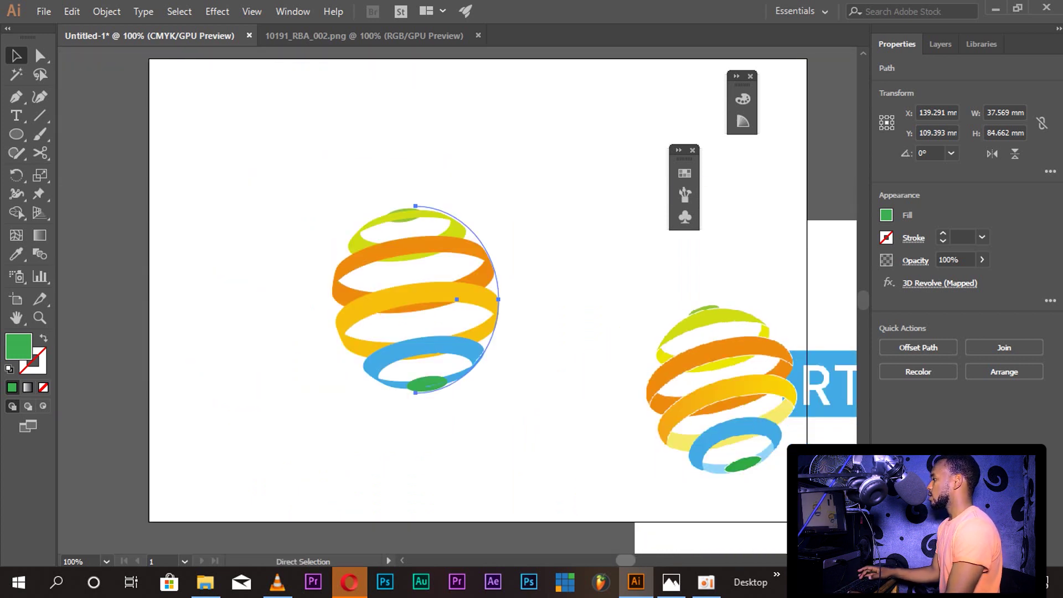
{"action": "key", "text": "v"}
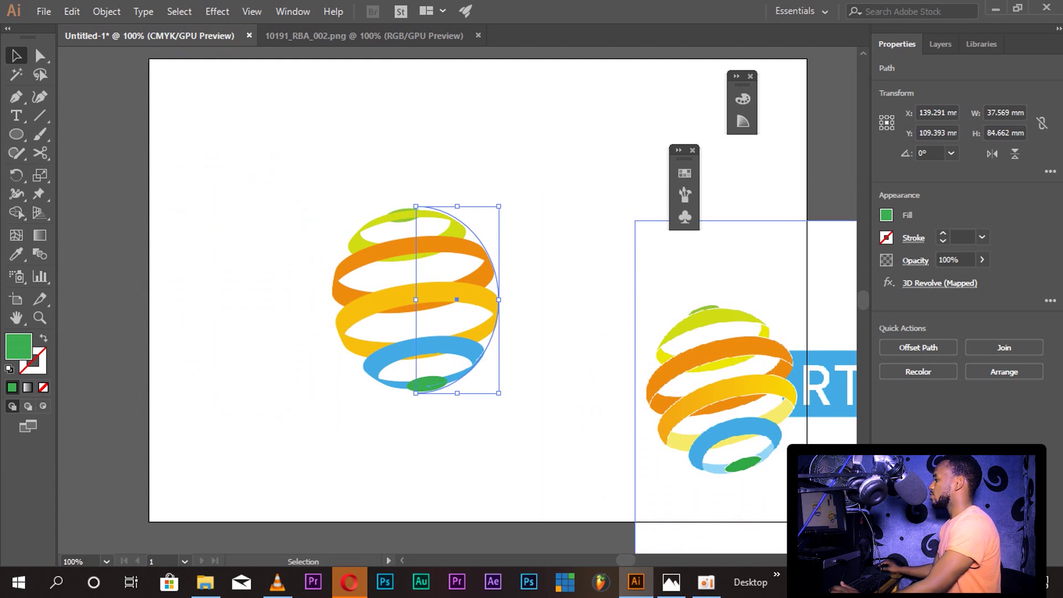
{"action": "left_click", "coordinate": [808, 476]}
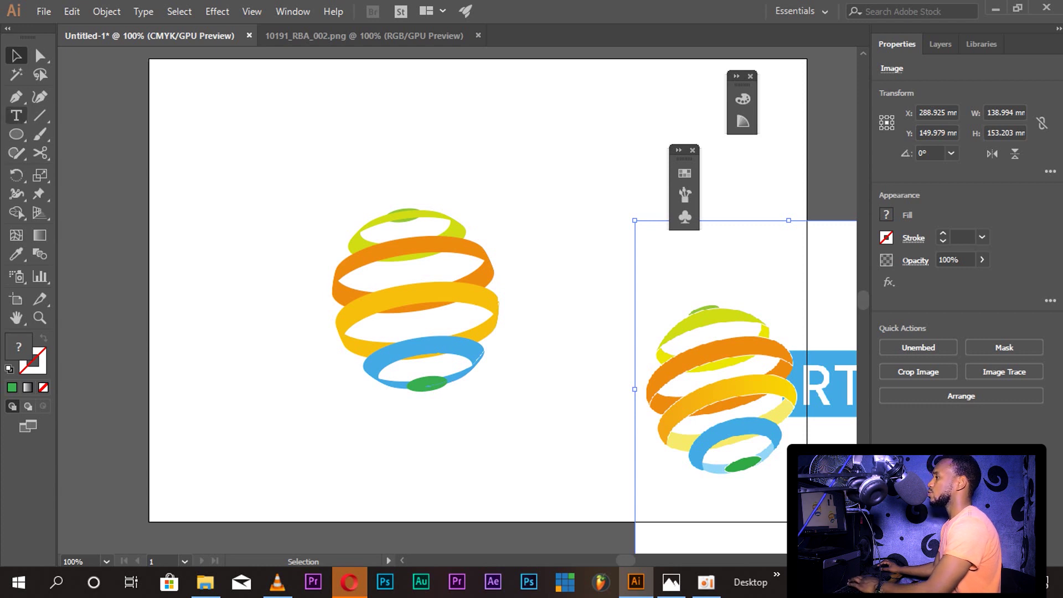
{"action": "key", "text": "p"}
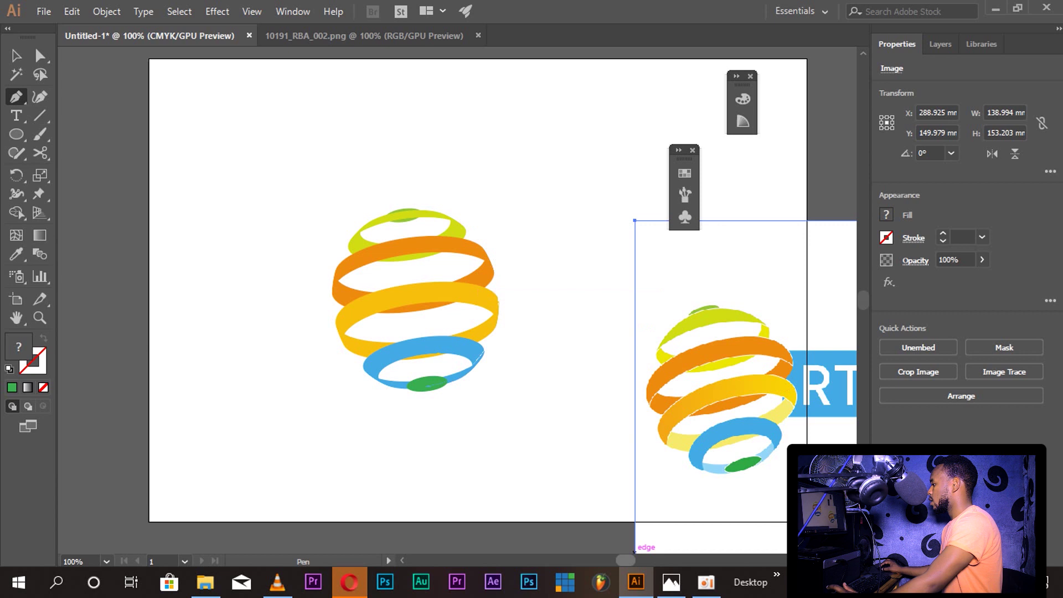
{"action": "left_click_drag", "start_coordinate": [625, 560], "coordinate": [626, 560]}
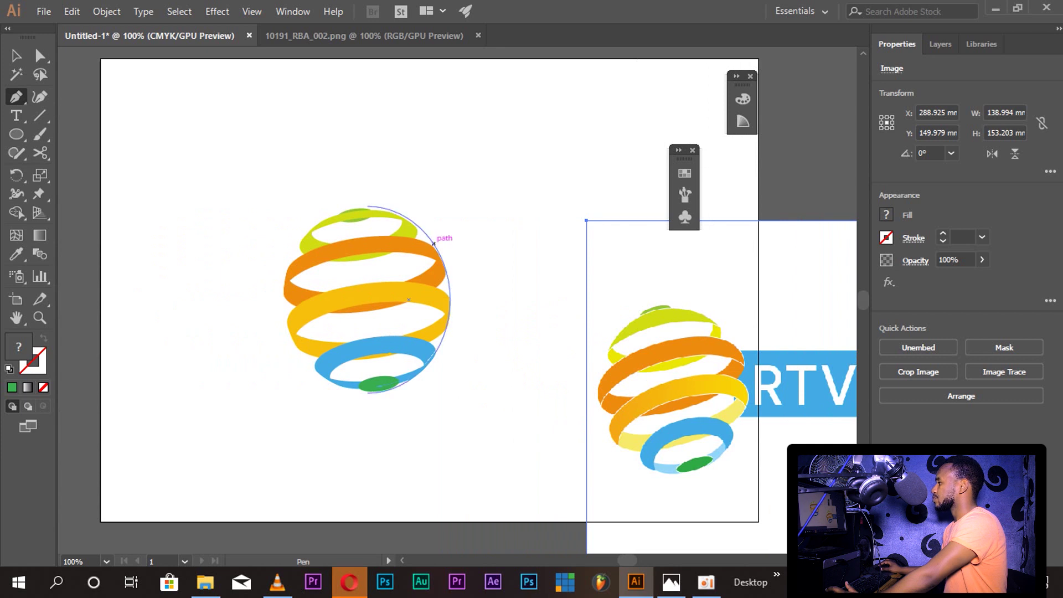
{"action": "left_click", "coordinate": [438, 251]}
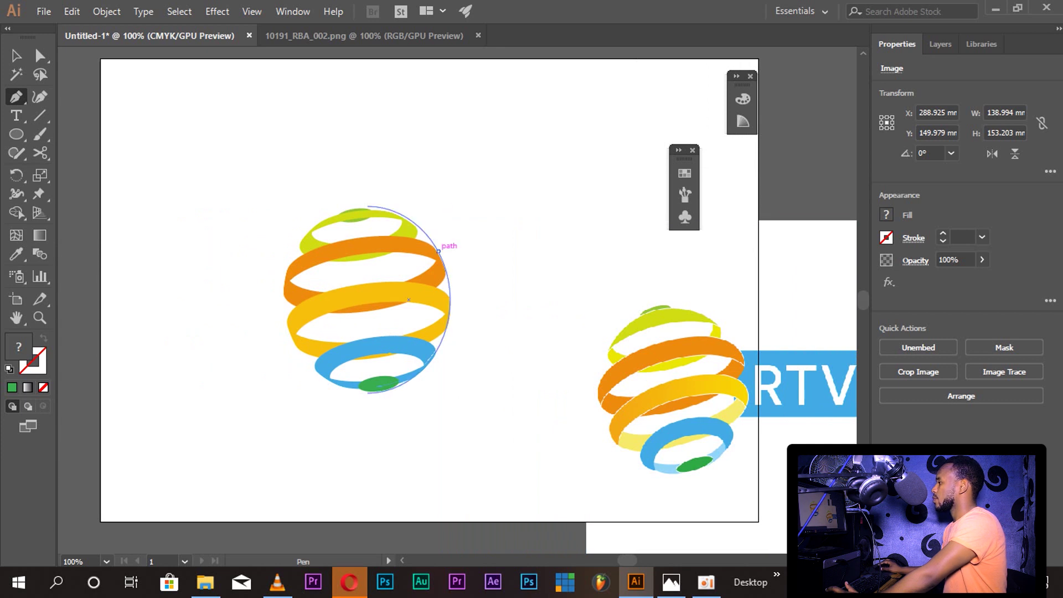
{"action": "left_click", "coordinate": [557, 248]}
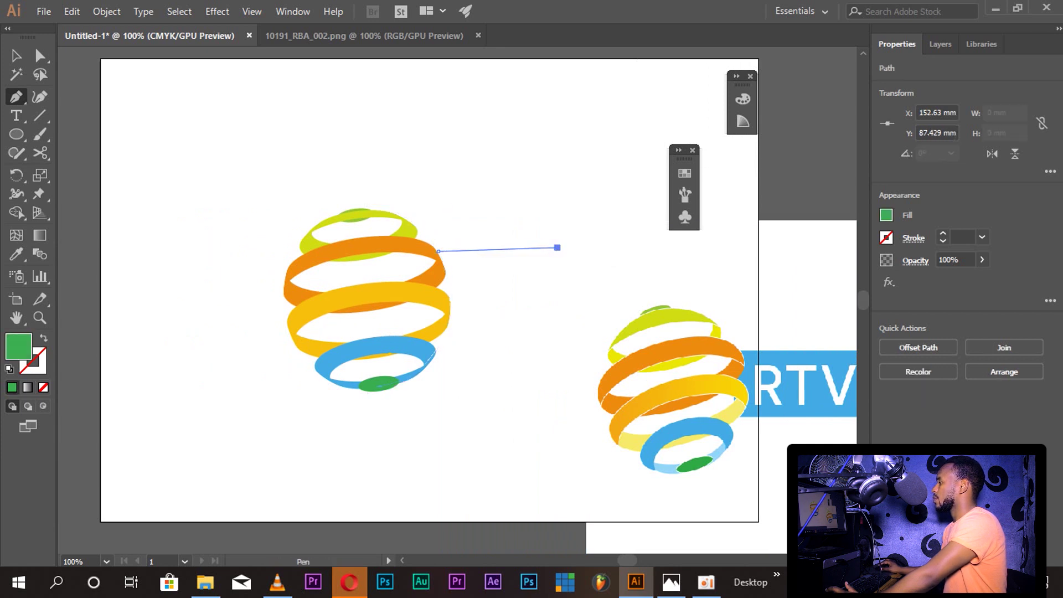
{"action": "left_click", "coordinate": [557, 251]}
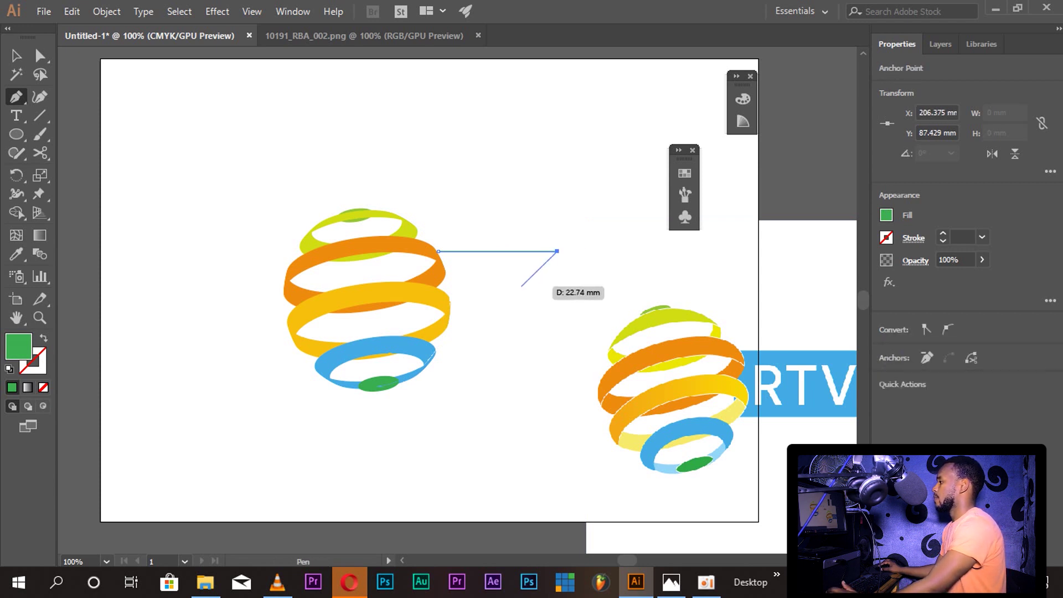
{"action": "left_click", "coordinate": [521, 286]}
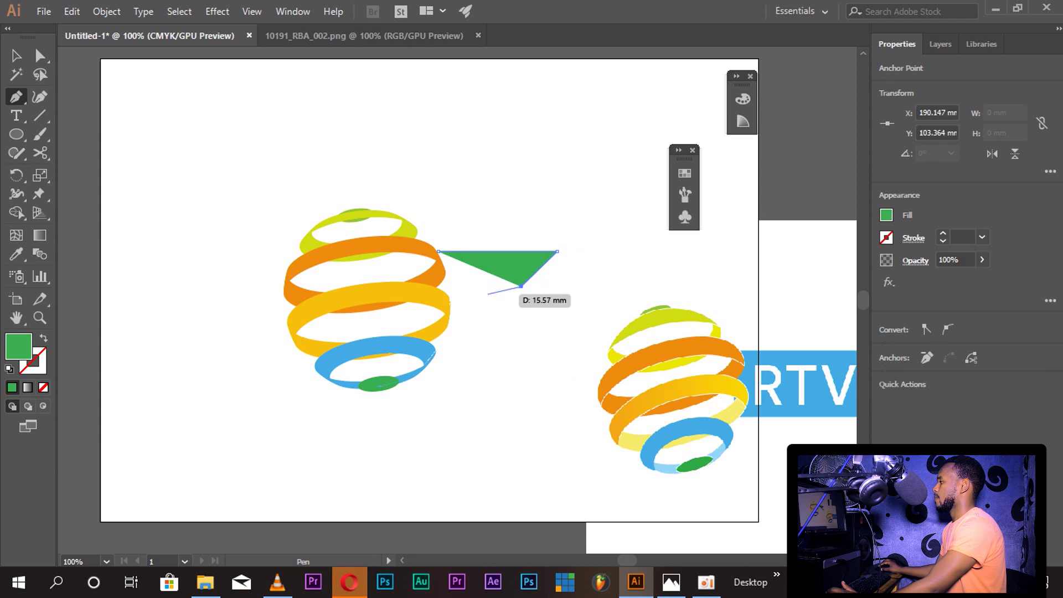
{"action": "left_click", "coordinate": [438, 290]}
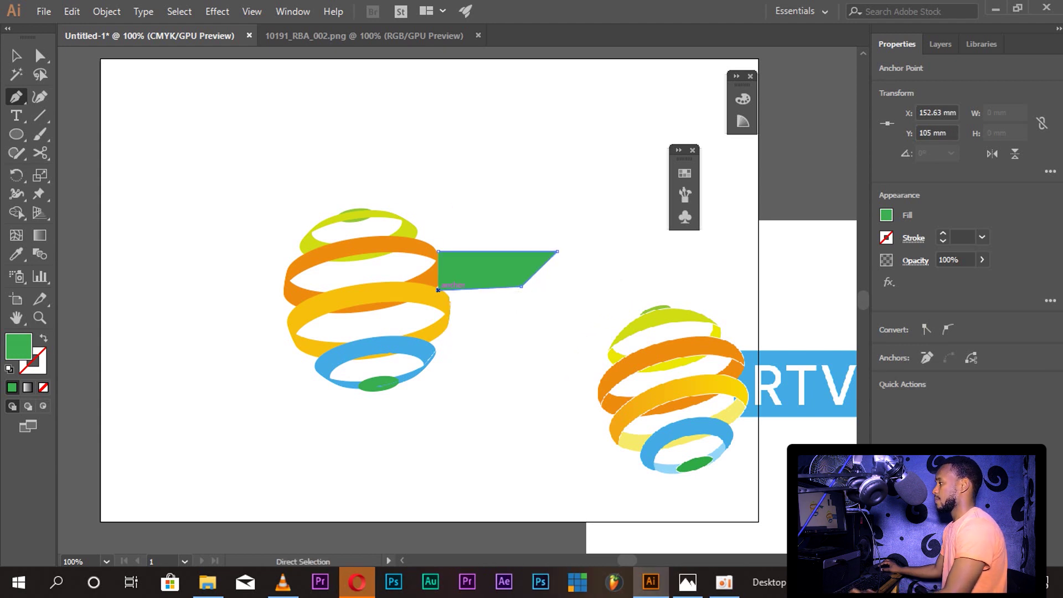
Step: Undo the banner's last corner point, place it level with the lower edge at the globe's side, and close the shape
{"action": "key", "text": "ctrl+z"}
{"action": "left_click", "coordinate": [438, 287]}
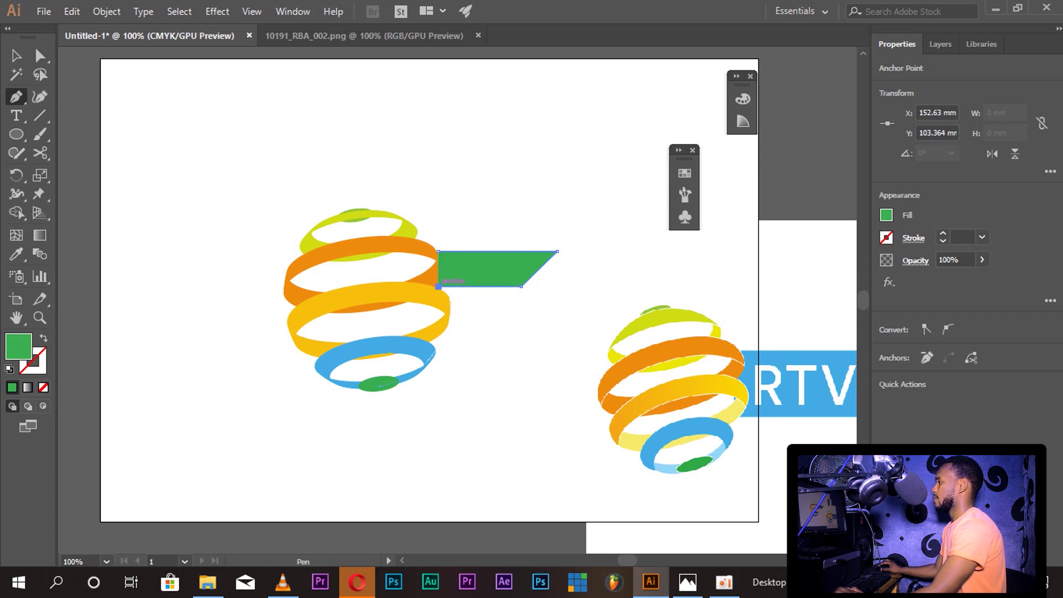
{"action": "left_click", "coordinate": [438, 252]}
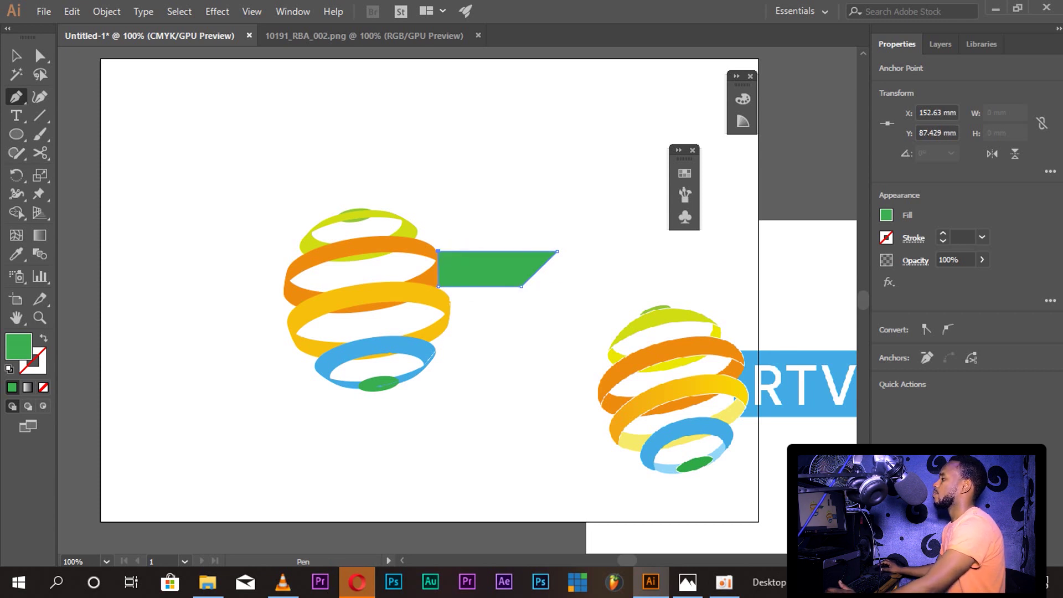
Step: Send the green banner backward in the stacking order so the globe's orange band overlaps its end
{"action": "key", "text": "v"}
{"action": "right_click", "coordinate": [487, 266]}
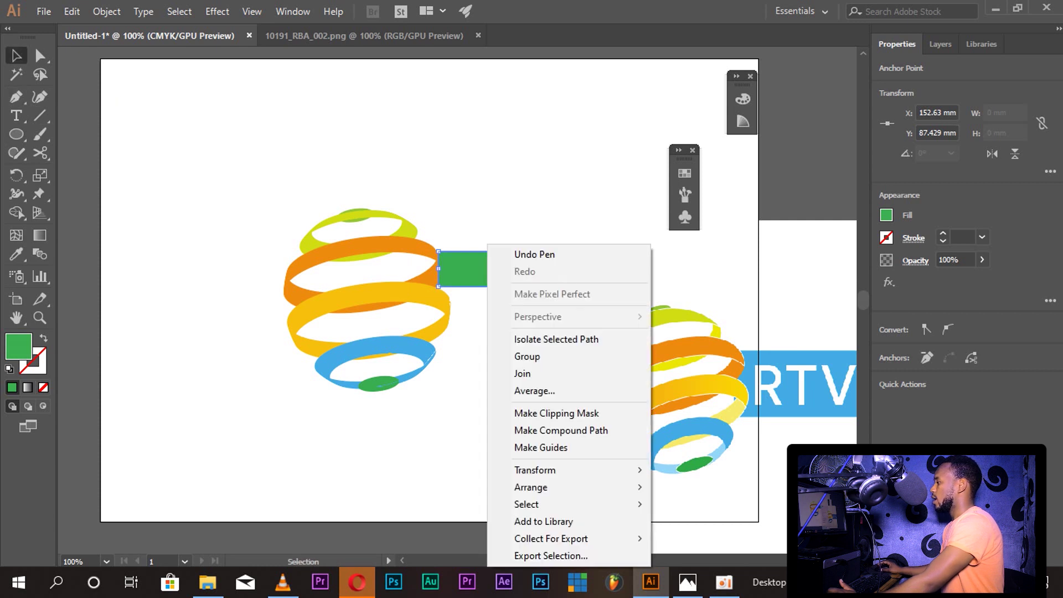
{"action": "mouse_move", "coordinate": [548, 487]}
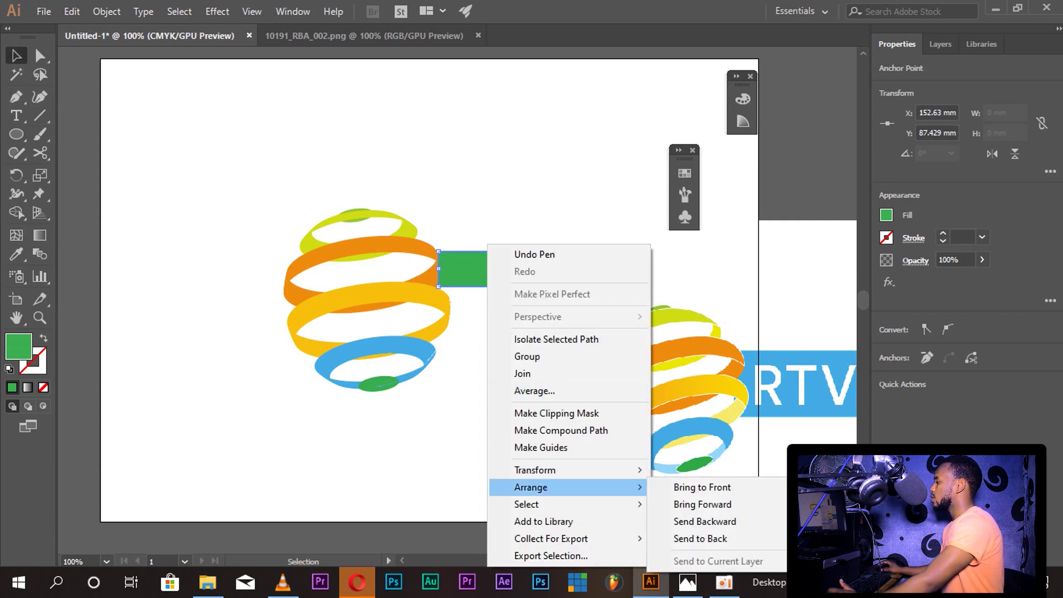
{"action": "left_click", "coordinate": [704, 521]}
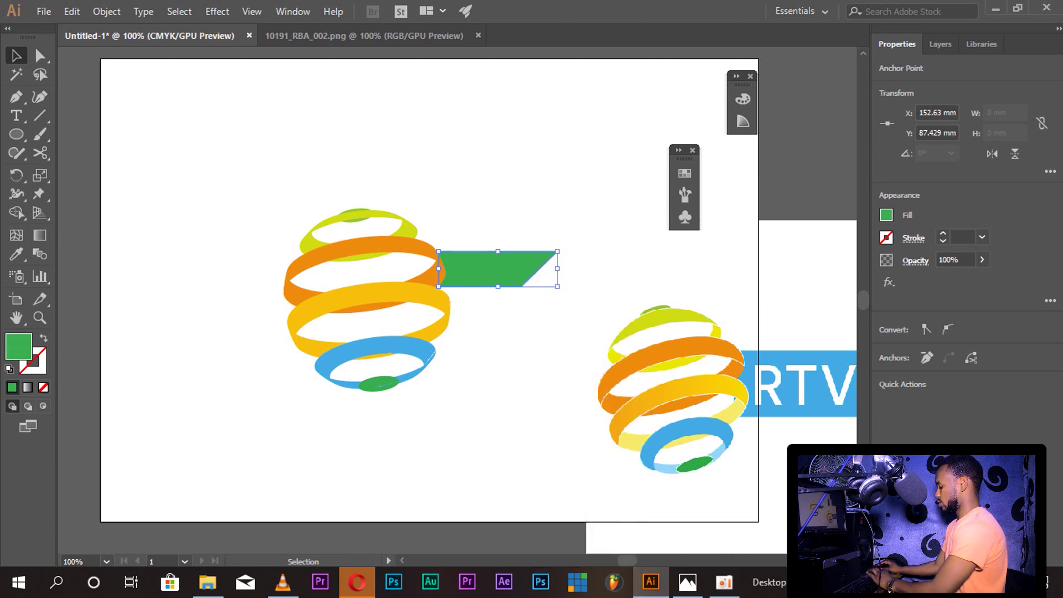
Step: Nudge the banner down to a centre Y of 99.277 mm and recolour it with the blue sampled from the reference logo's banner
{"action": "key", "text": "Down"}
{"action": "key", "text": "Down"}
{"action": "key", "text": "Down"}
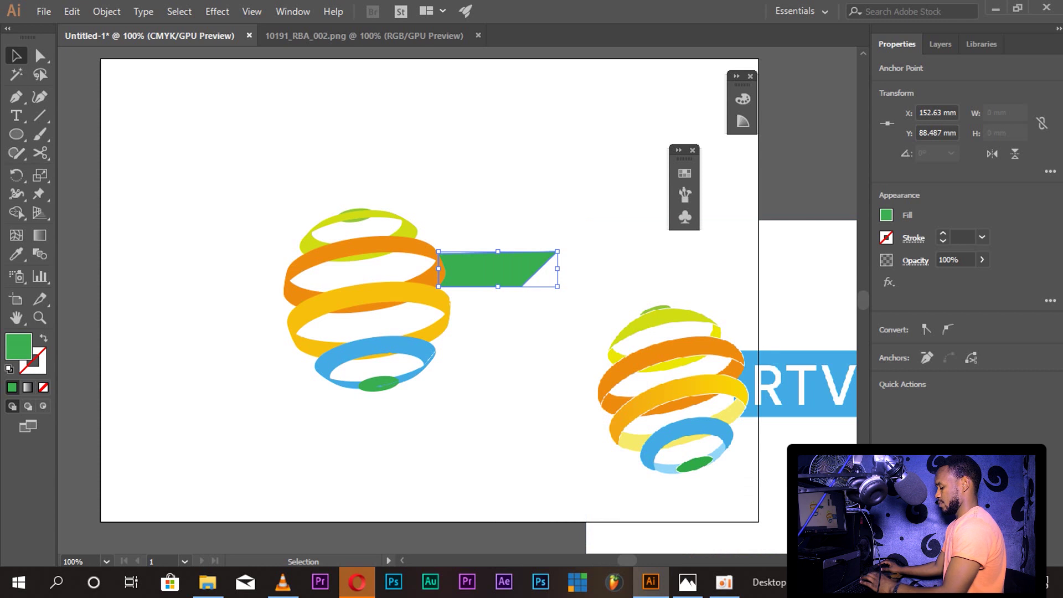
{"action": "key", "text": "a"}
{"action": "key", "text": "v"}
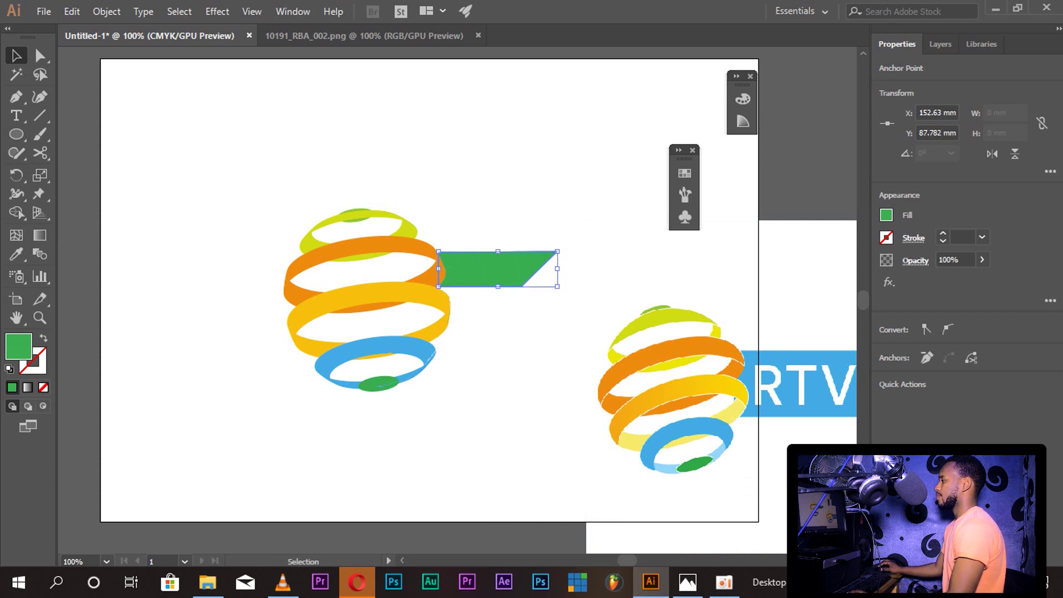
{"action": "key", "text": "Down"}
{"action": "key", "text": "Down"}
{"action": "key", "text": "Down"}
{"action": "key", "text": "Down"}
{"action": "key", "text": "Down"}
{"action": "key", "text": "Down"}
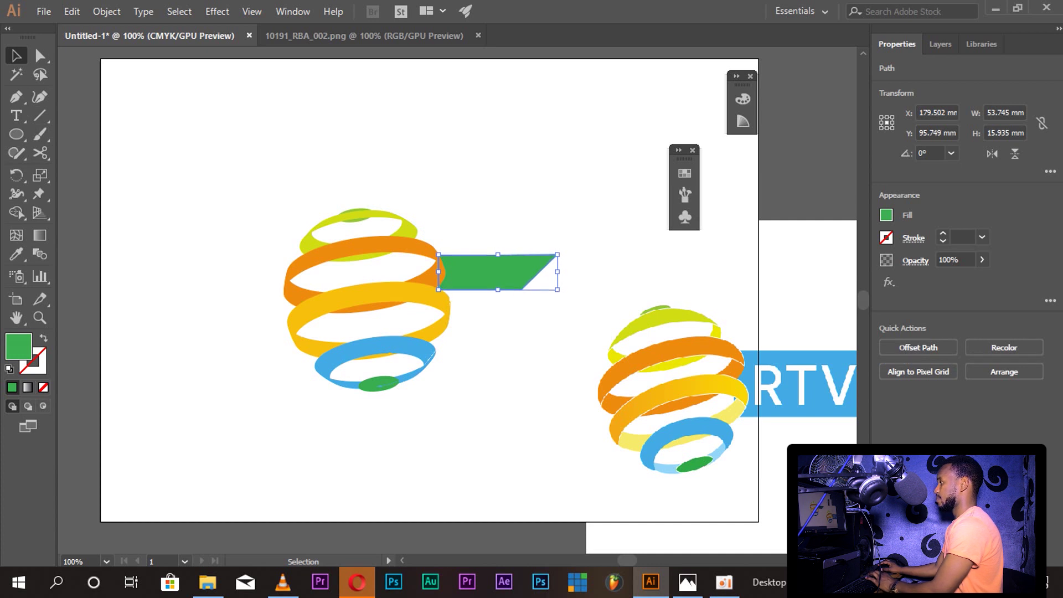
{"action": "key", "text": "Down"}
{"action": "key", "text": "Down"}
{"action": "key", "text": "Down"}
{"action": "key", "text": "Down"}
{"action": "key", "text": "Down"}
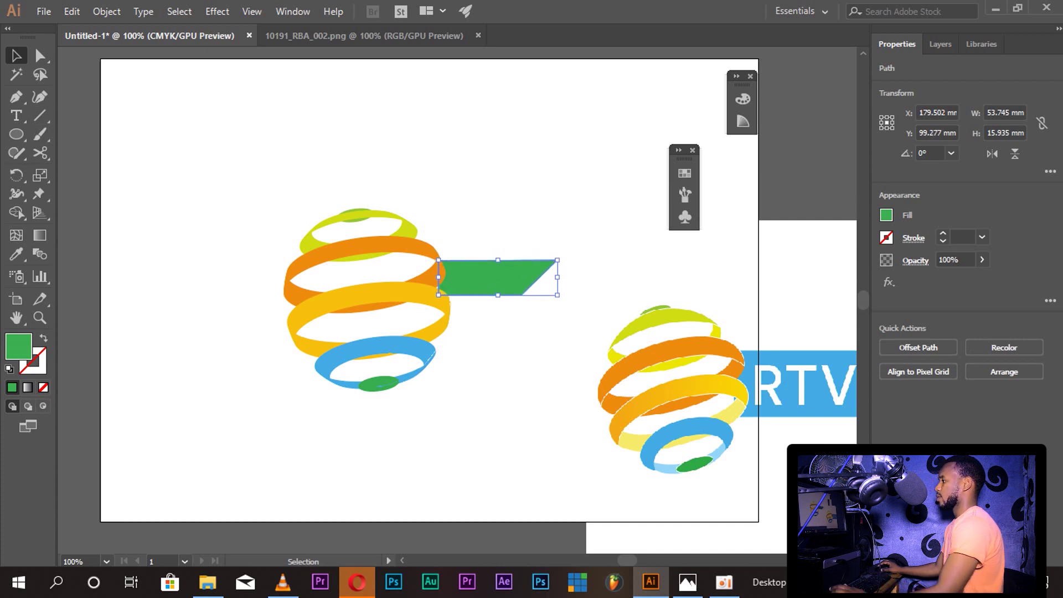
{"action": "key", "text": "i"}
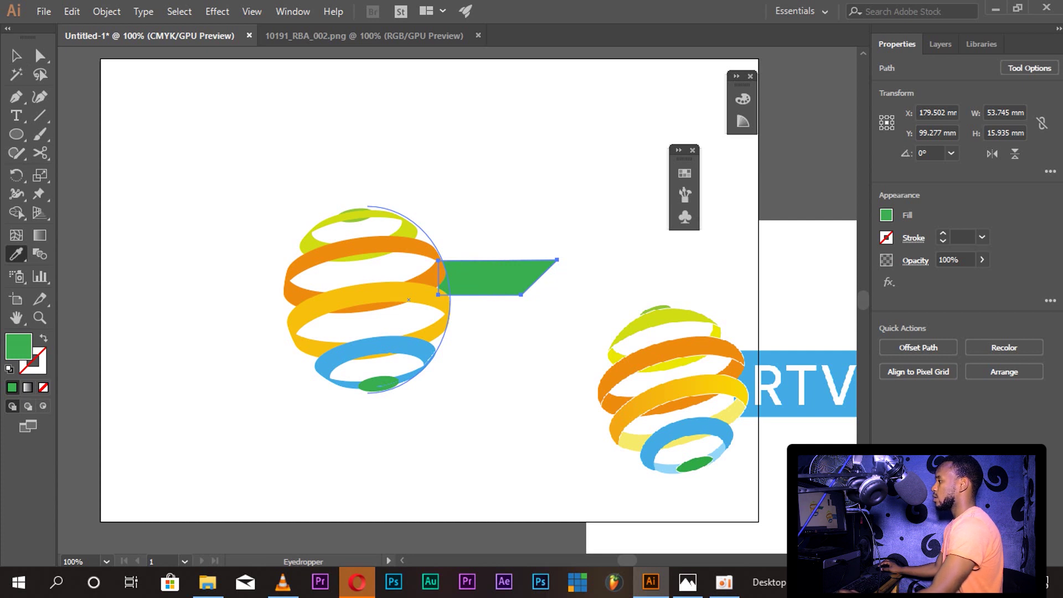
{"action": "left_click", "coordinate": [800, 357]}
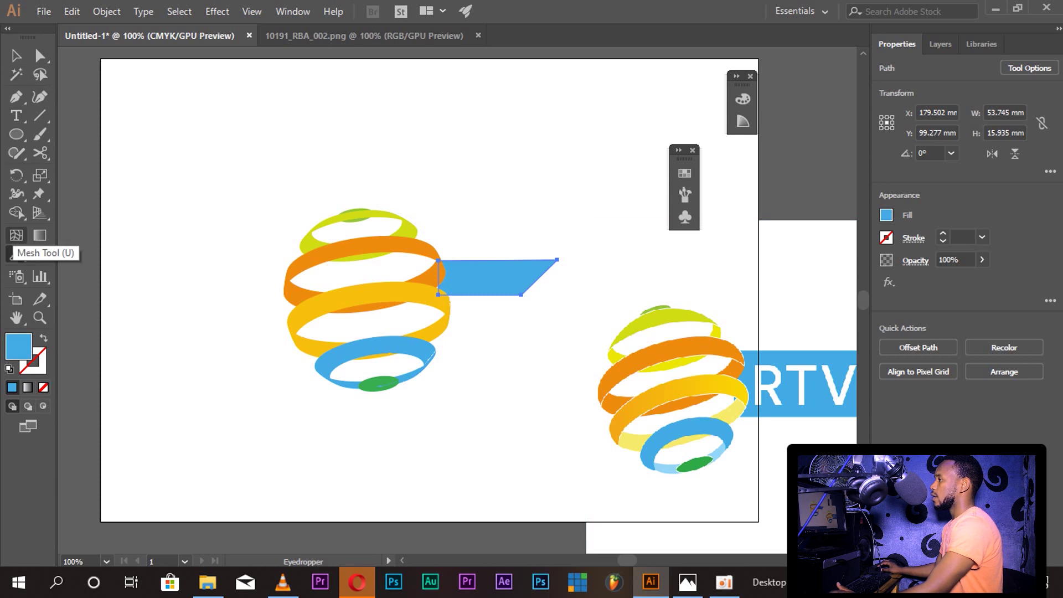
Step: Add the text "RTV" at 60 pt above the banner, replacing the placeholder text
{"action": "left_click", "coordinate": [16, 115]}
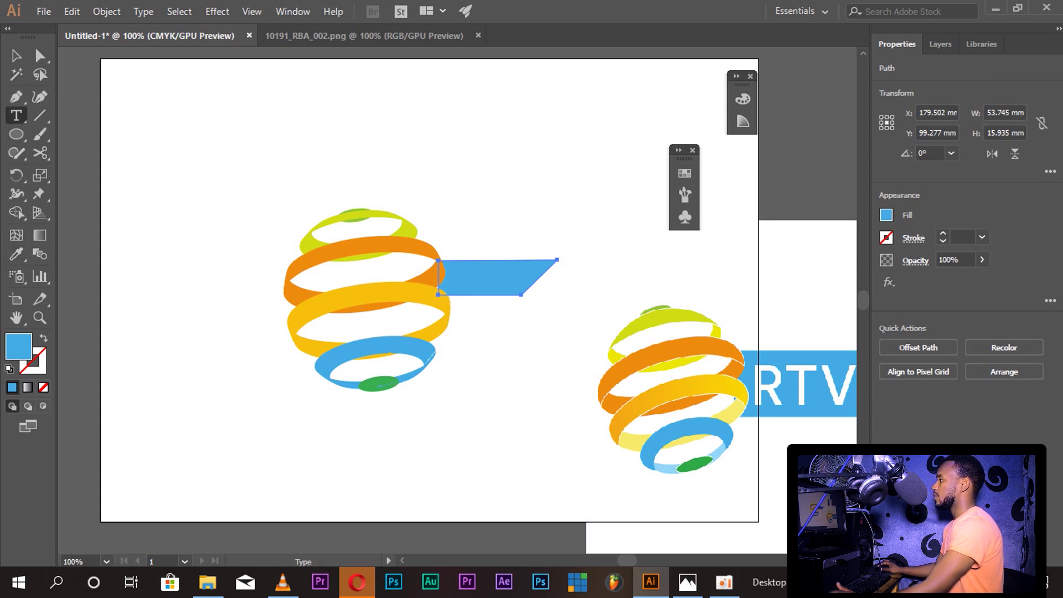
{"action": "left_click", "coordinate": [436, 162]}
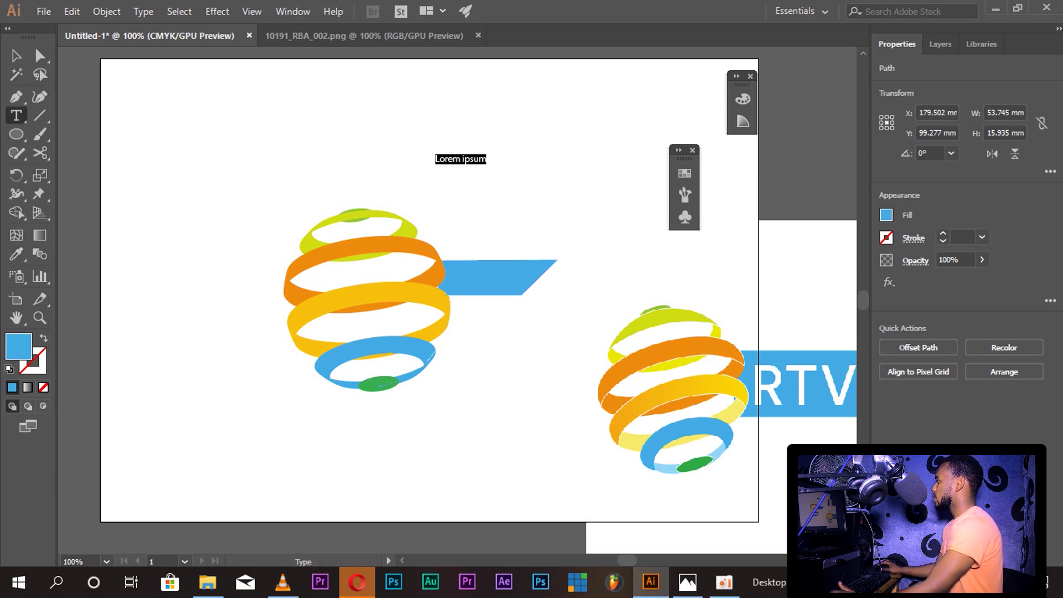
{"action": "left_click", "coordinate": [952, 384]}
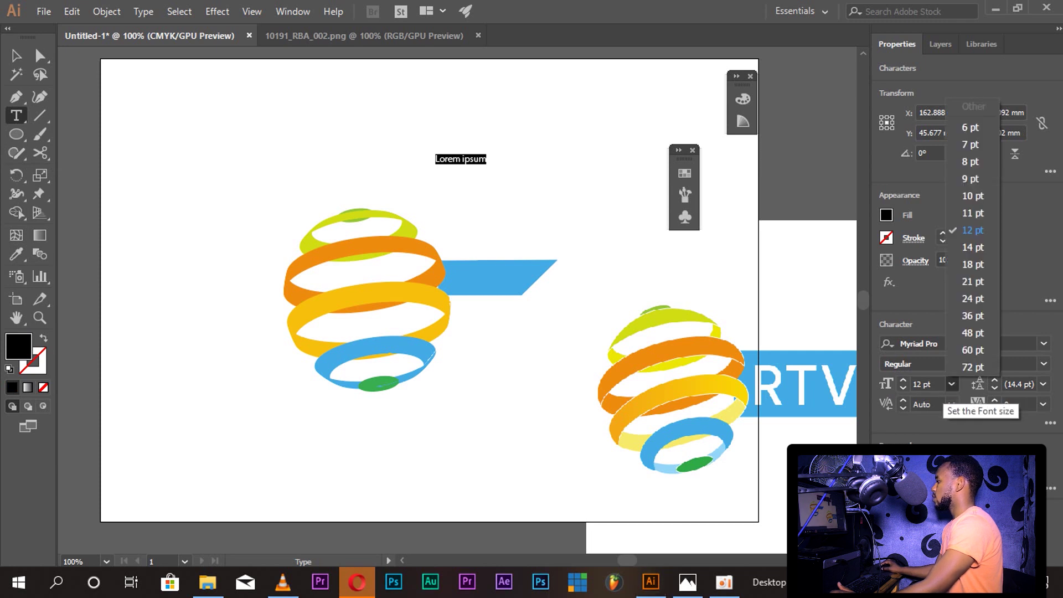
{"action": "left_click", "coordinate": [973, 350]}
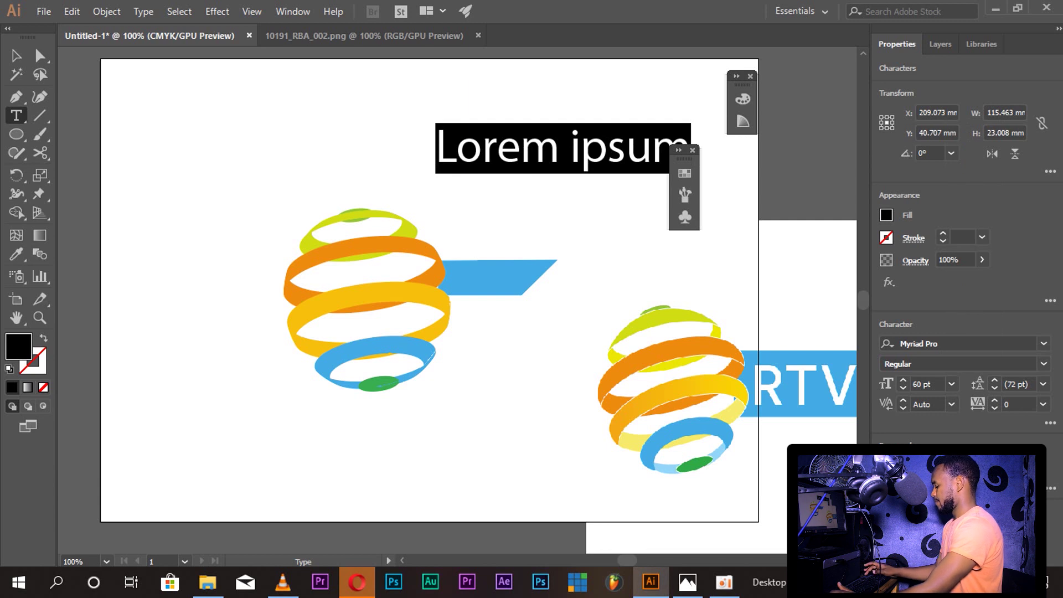
{"action": "key", "text": "BackSpace"}
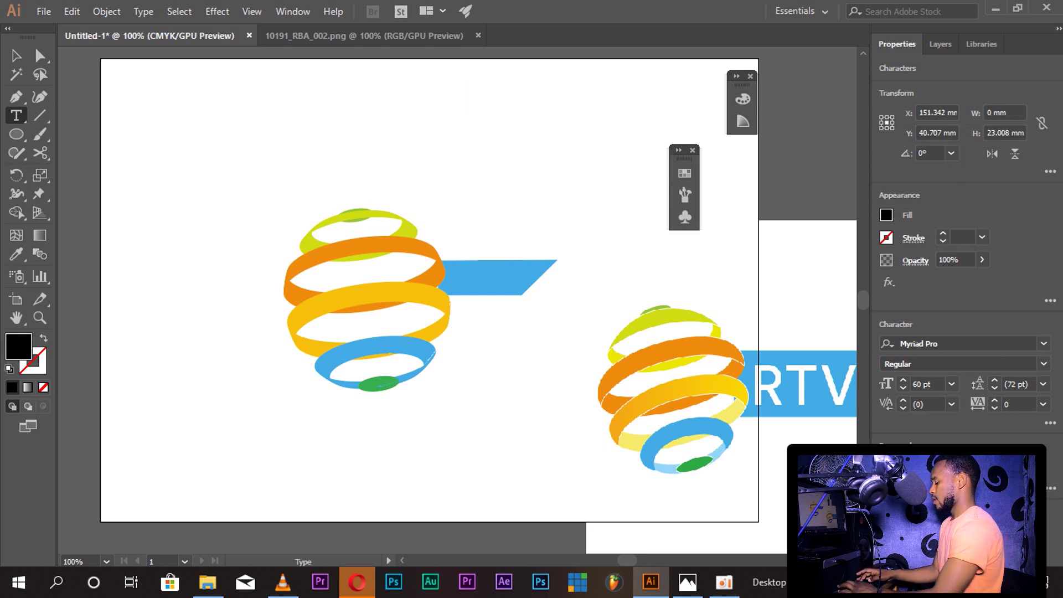
{"action": "type", "text": "T"}
{"action": "key", "text": "BackSpace"}
{"action": "type", "text": "RTV"}
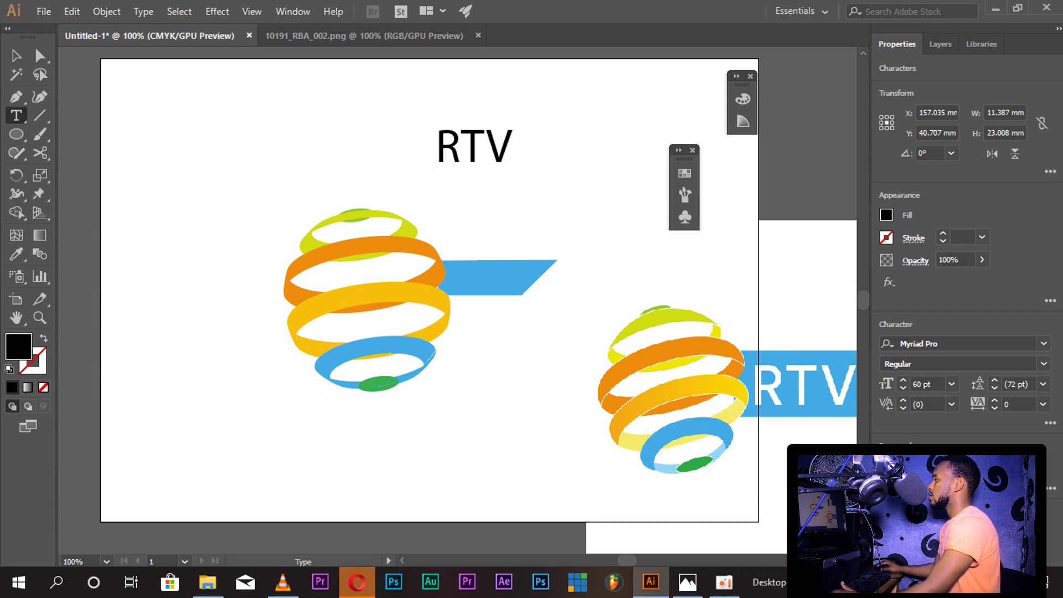
Step: Fill all the RTV letters with white and finish editing the text
{"action": "key", "text": "shift+Left"}
{"action": "key", "text": "shift+Left"}
{"action": "key", "text": "shift+Left"}
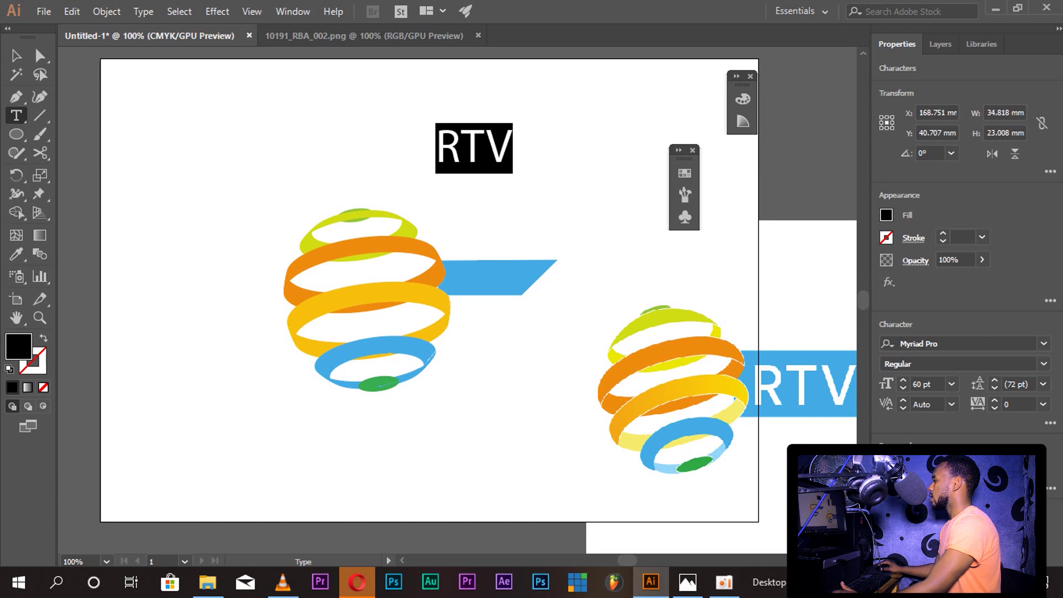
{"action": "left_click", "coordinate": [886, 214]}
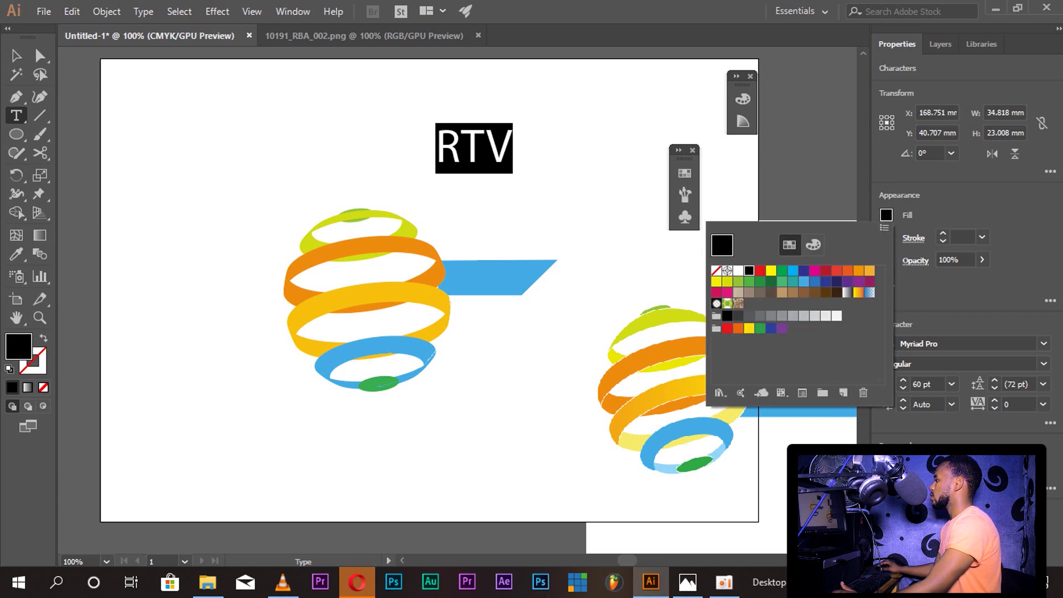
{"action": "left_click", "coordinate": [738, 270]}
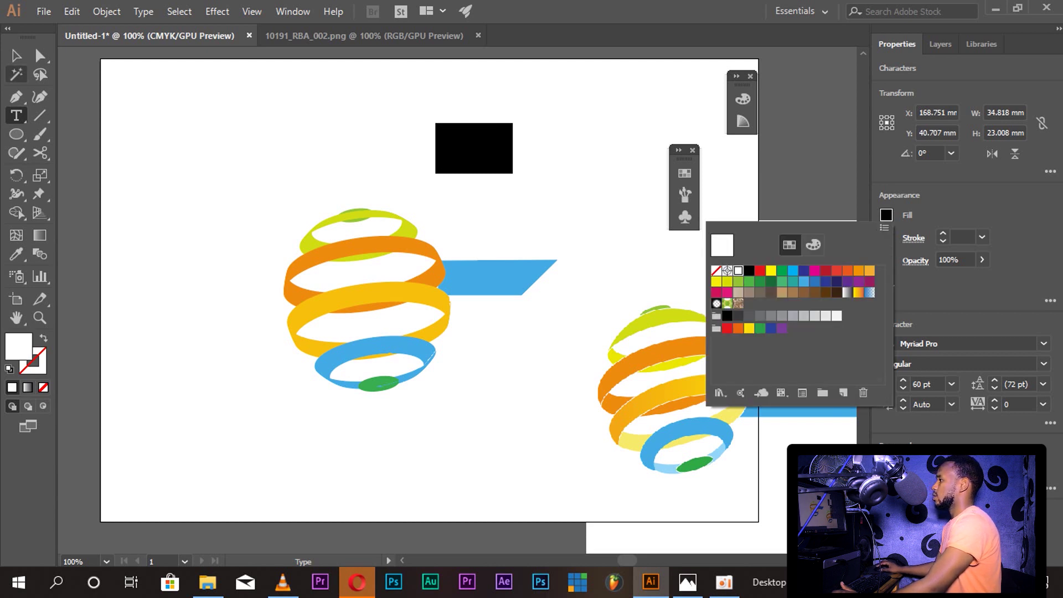
{"action": "key", "text": "Escape"}
{"action": "key", "text": "Escape"}
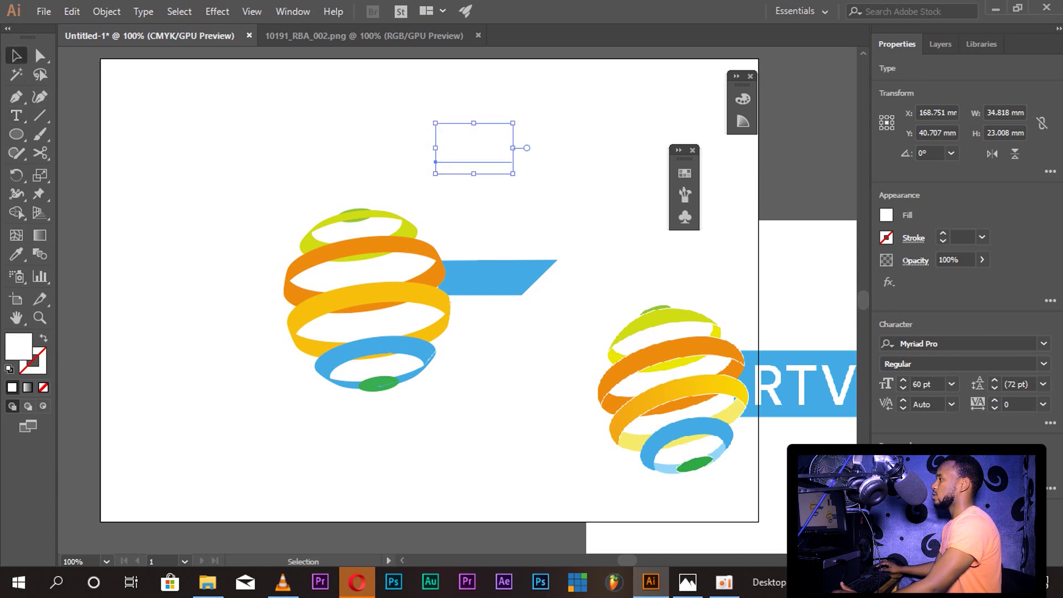